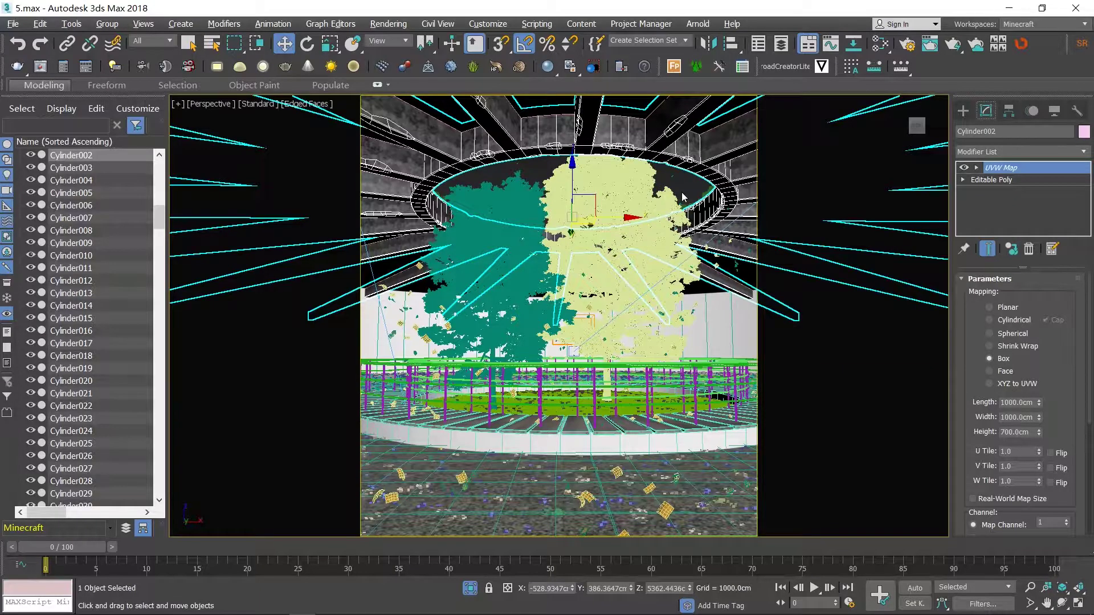
Deselect the cylinder and open the Slate Material Editor, placing it beside the viewport.
key(q)
click(684, 192)
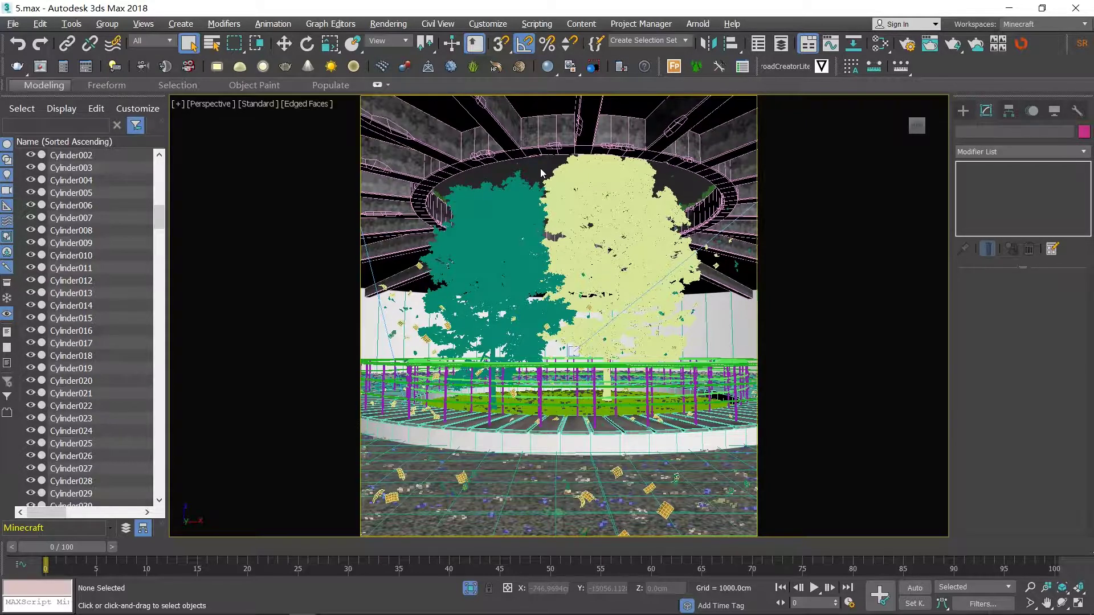
key(m)
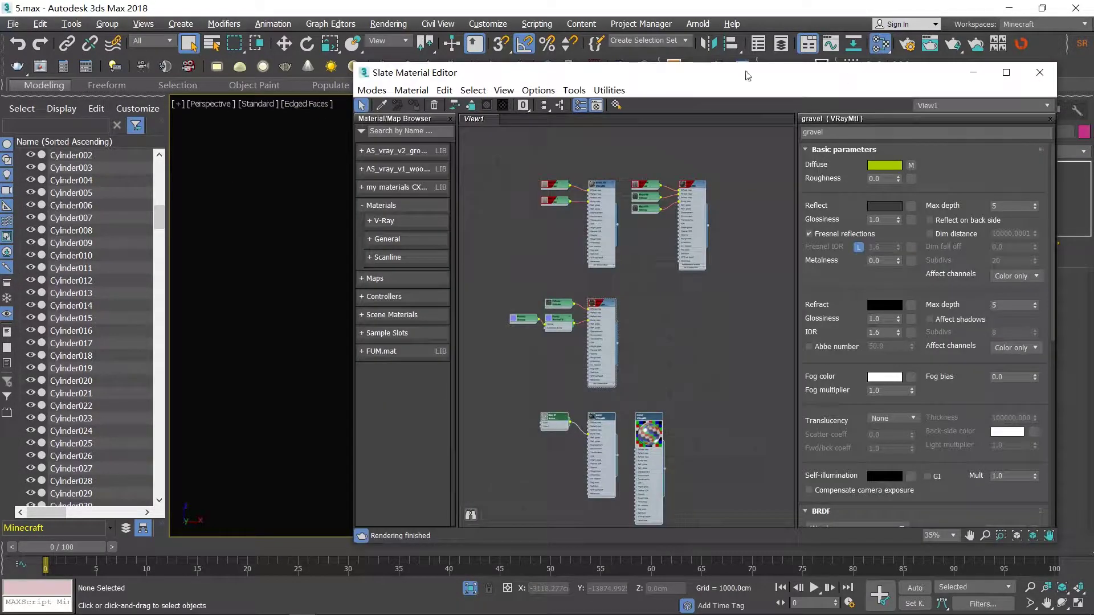
drag(549, 77, 794, 75)
Examine the existing wood, gravel, water and metal material nodes and their connected maps.
scroll(805, 207, up, 3)
middle_drag(839, 207, 801, 315)
scroll(953, 309, up, 2)
middle_drag(970, 298, 933, 272)
middle_drag(800, 269, 923, 259)
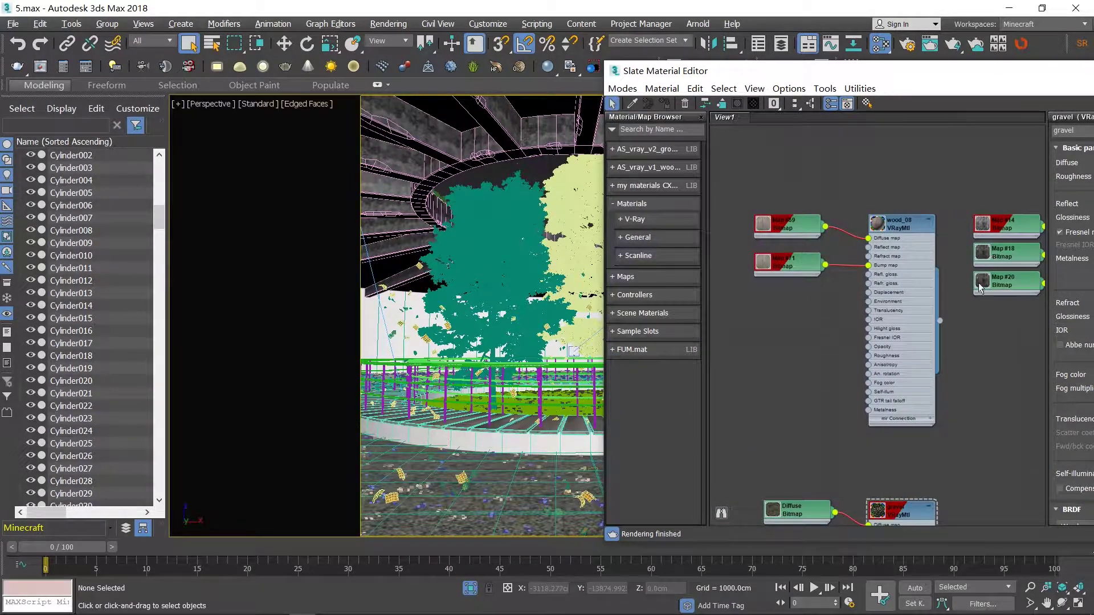
middle_drag(980, 288, 975, 246)
middle_drag(845, 510, 914, 253)
middle_drag(868, 448, 820, 277)
middle_drag(949, 335, 843, 271)
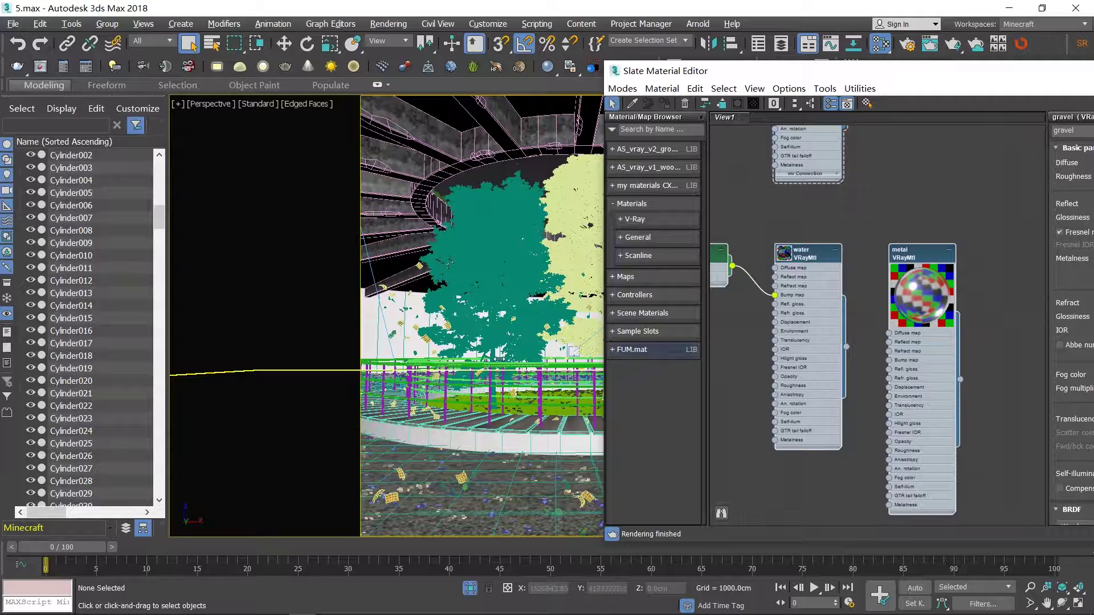
middle_drag(872, 304, 892, 420)
scroll(888, 418, down, 3)
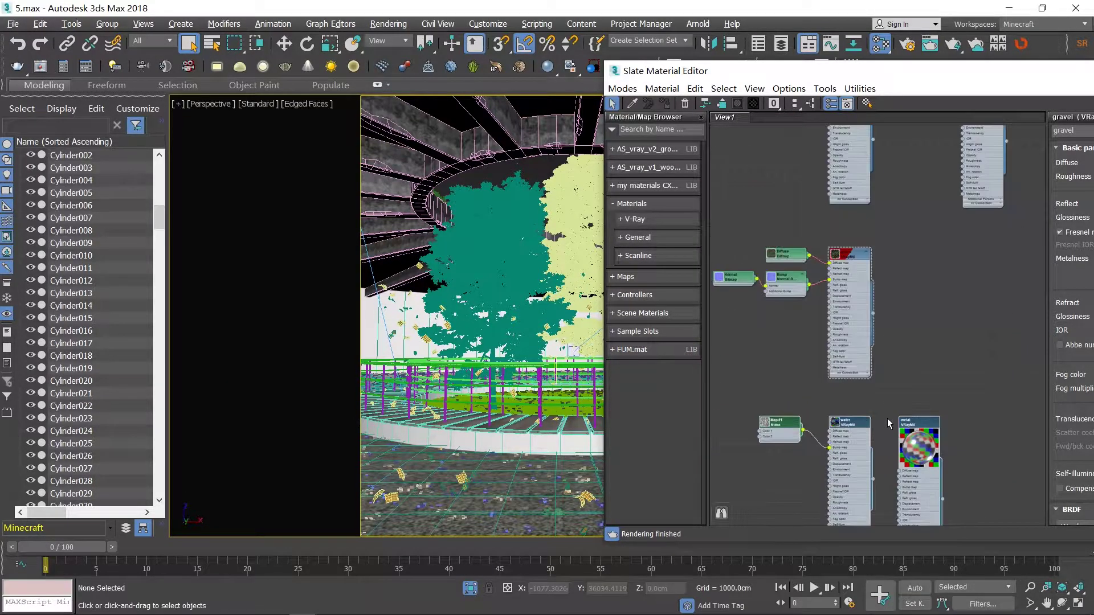
middle_drag(912, 233, 902, 309)
drag(976, 69, 812, 76)
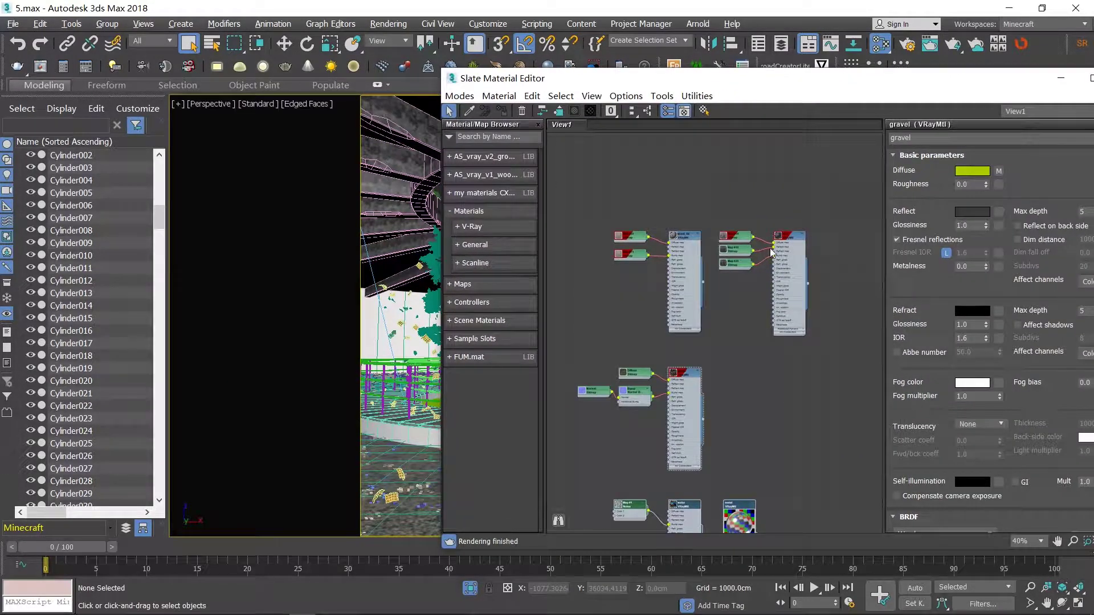
Switch to the browser and look through the material list on vray-materials.de.
key(alt+Tab)
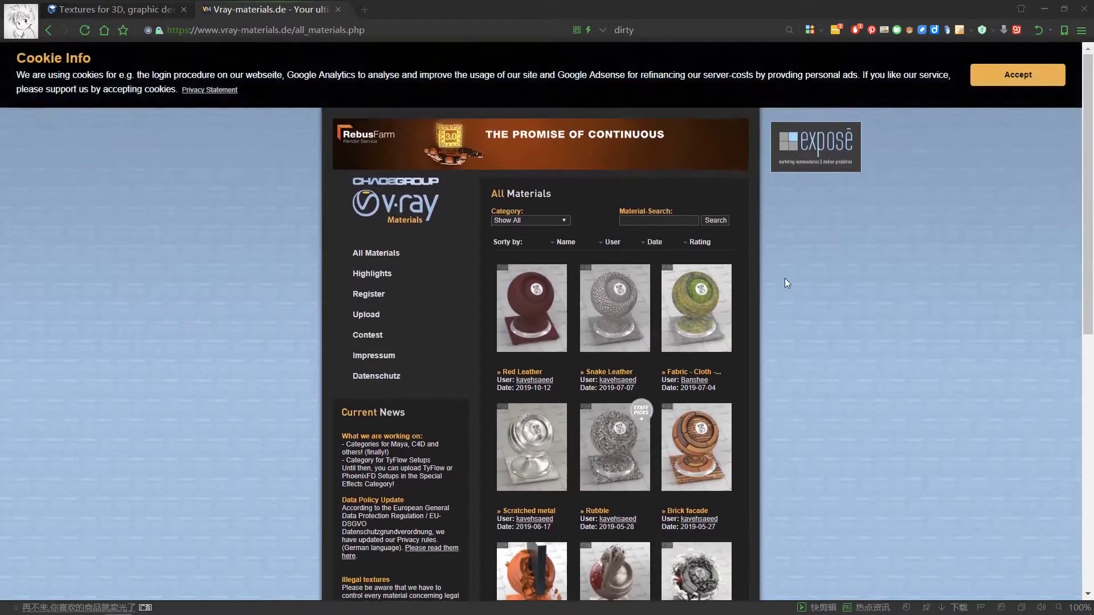
scroll(785, 278, down, 10)
scroll(785, 279, up, 10)
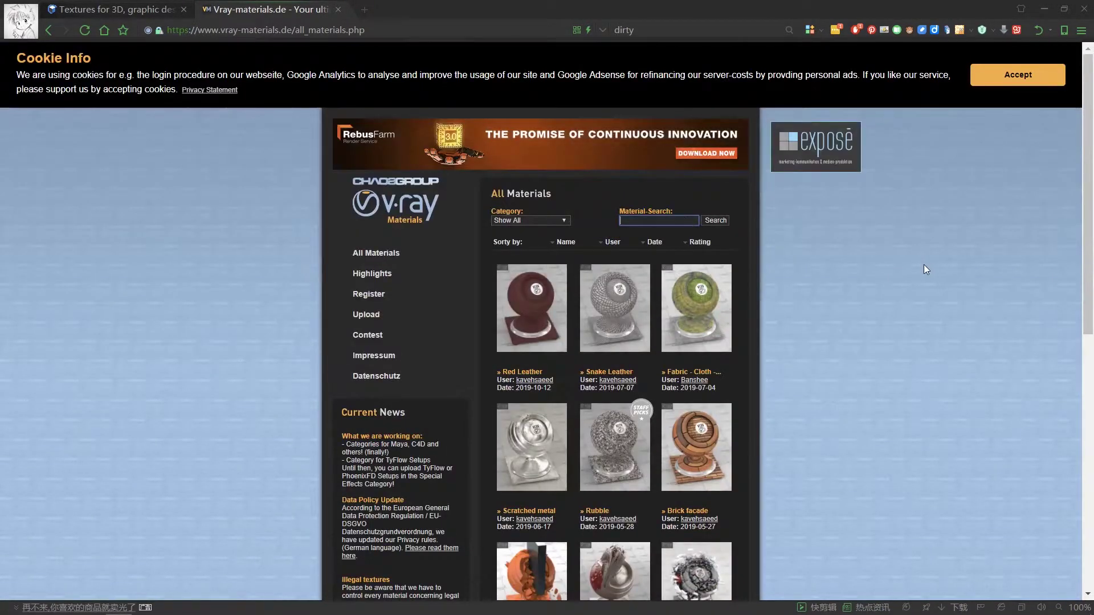
text(concrete)
key(BackSpace)
key(BackSpace)
key(BackSpace)
key(BackSpace)
key(BackSpace)
key(BackSpace)
key(BackSpace)
key(BackSpace)
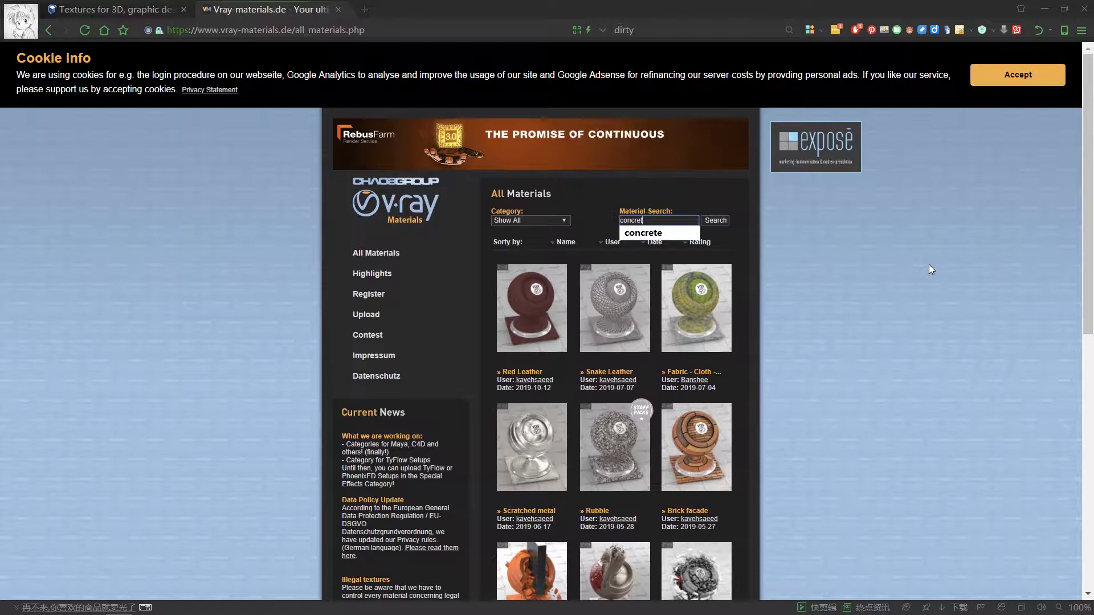
Search the material site for "gravel" and check the download options of the Simple Gravel material.
text(gravel)
key(Return)
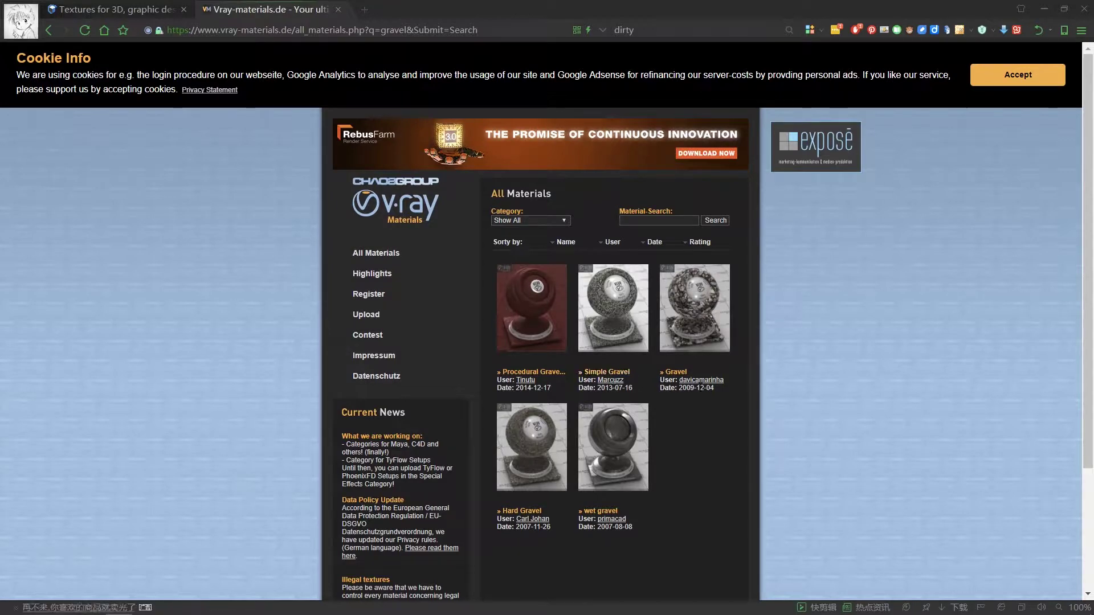
click(629, 376)
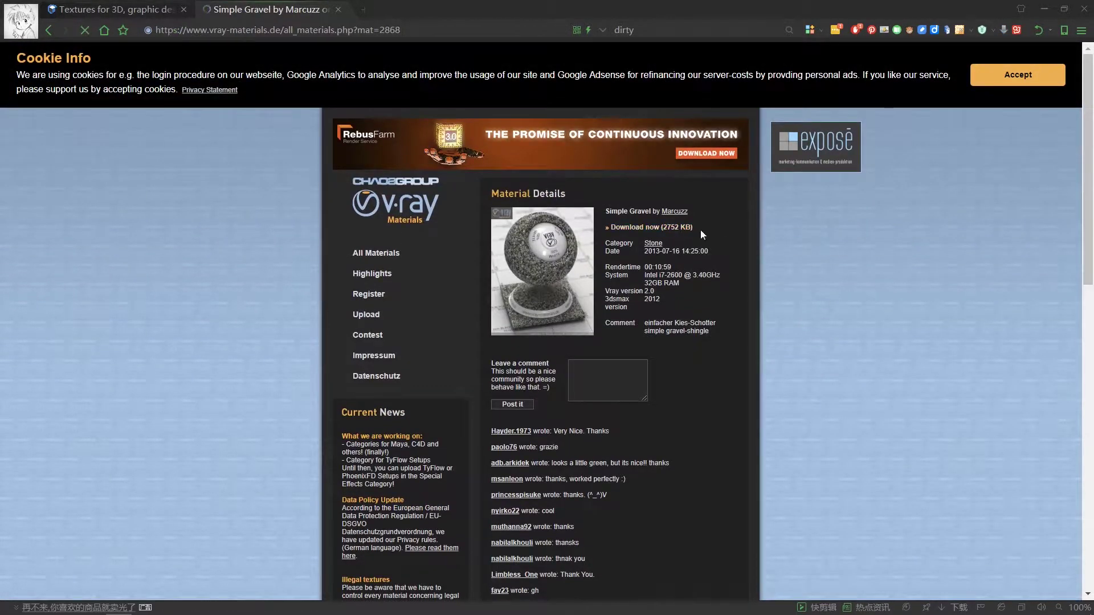
click(679, 227)
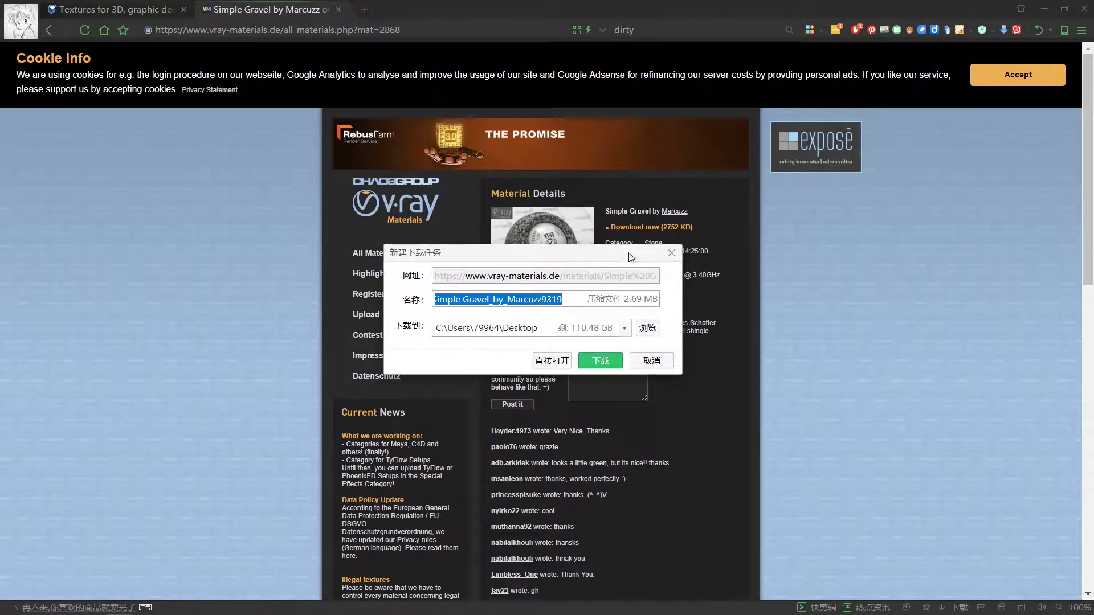
click(686, 246)
Switch back to 3ds Max and load the gravel.mat material library from the Downloads folder.
key(alt+Tab)
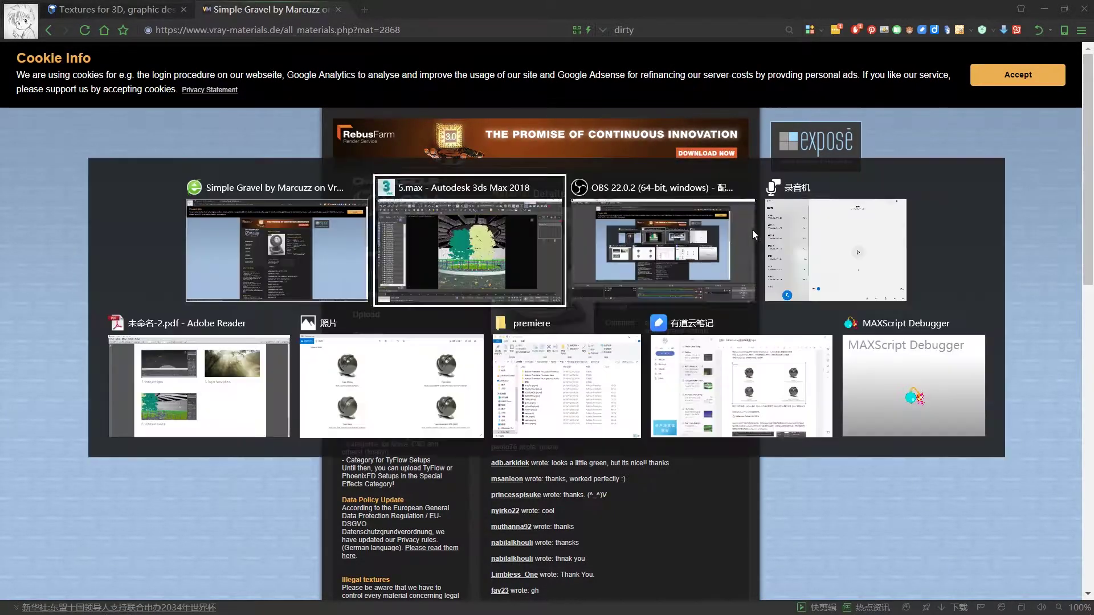
right_click(494, 394)
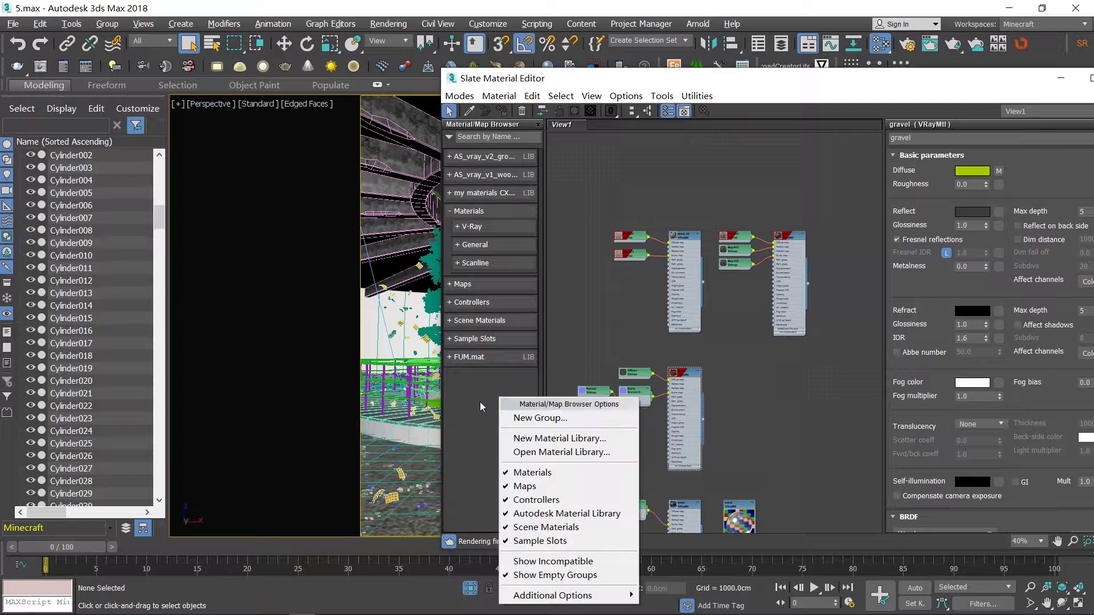
click(459, 374)
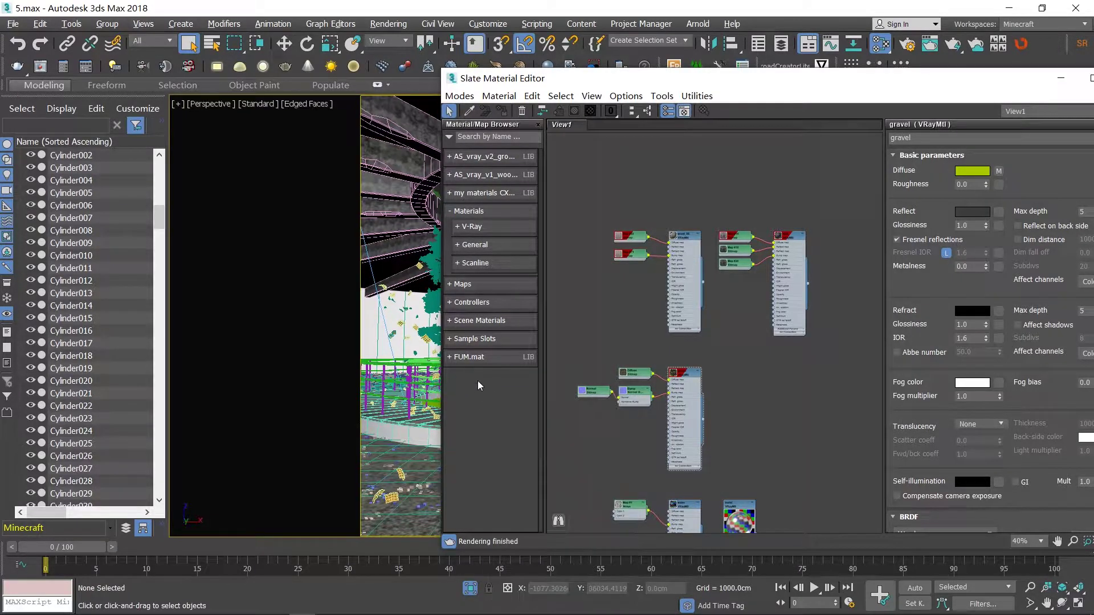
right_click(493, 380)
click(593, 436)
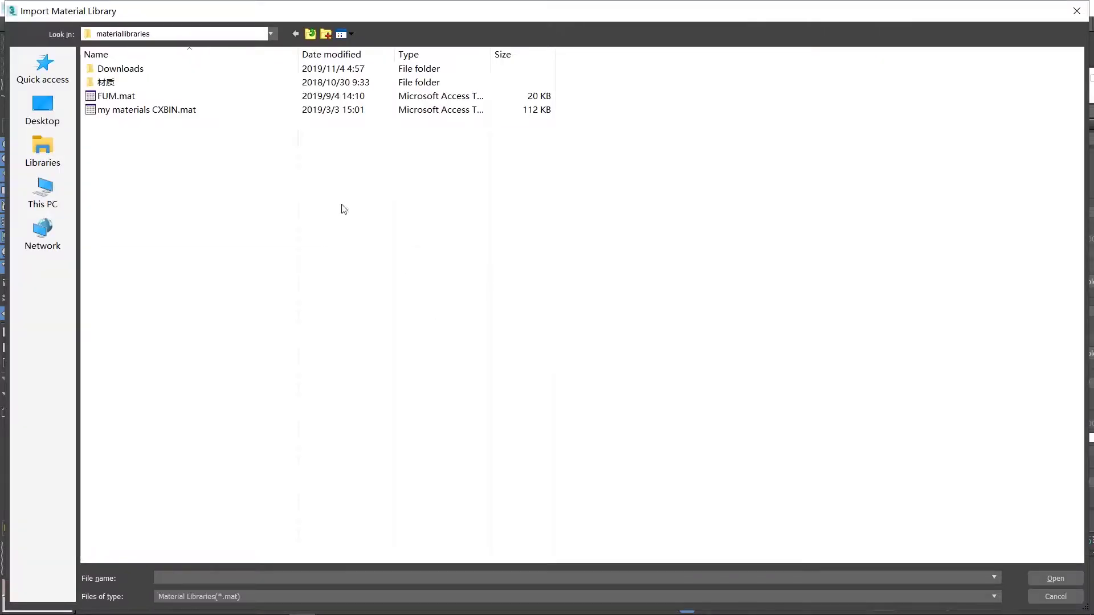
double_click(161, 70)
click(524, 85)
key(Return)
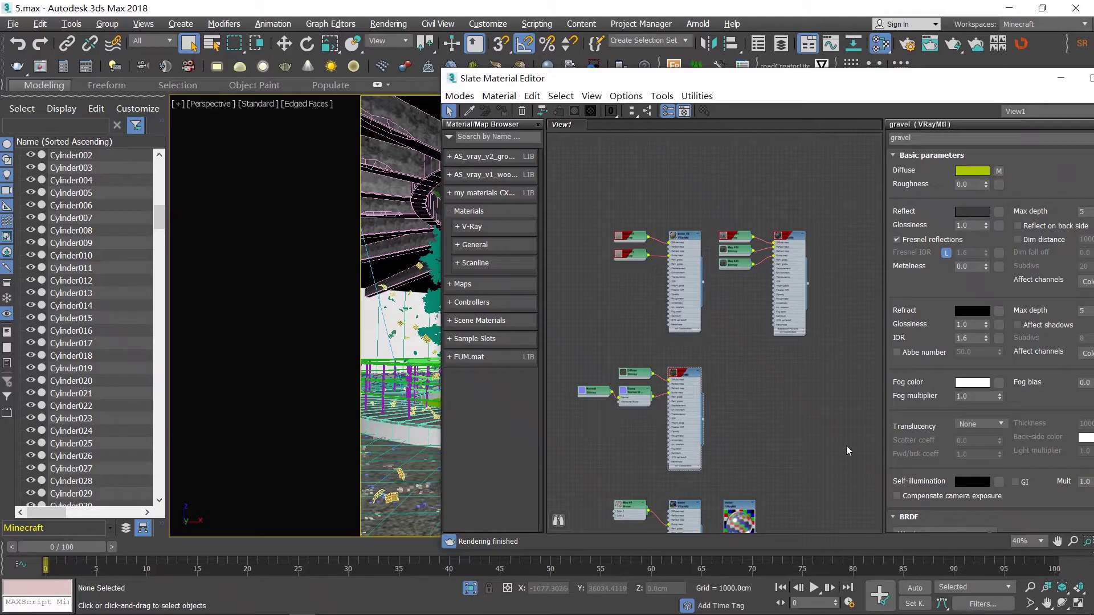
Add the library's gravel material to the node view and inspect its maps and basic parameters.
middle_drag(636, 313, 663, 293)
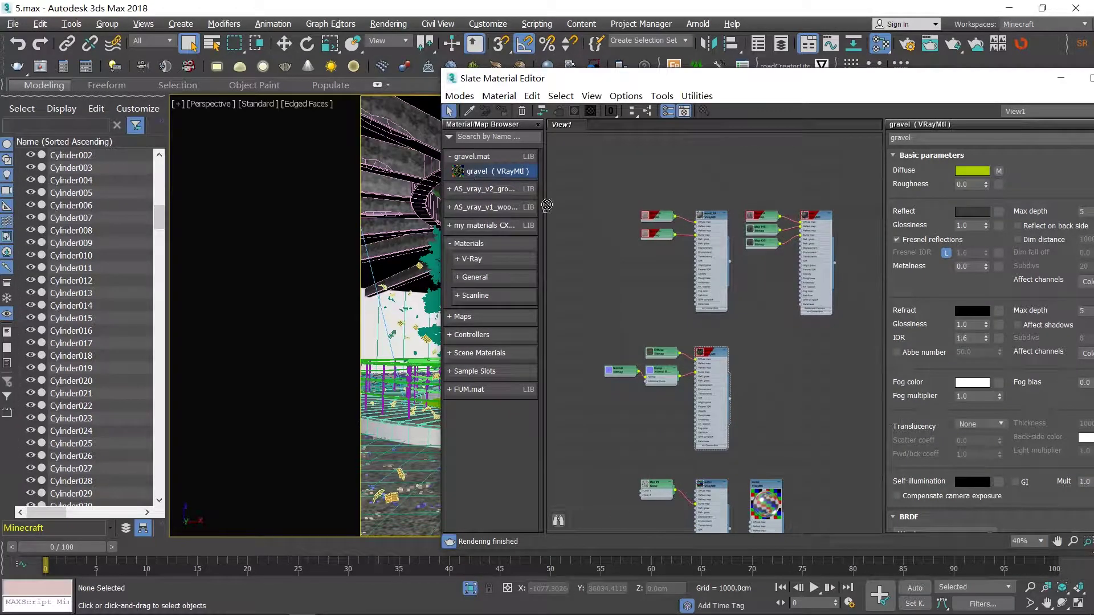
drag(579, 279, 579, 280)
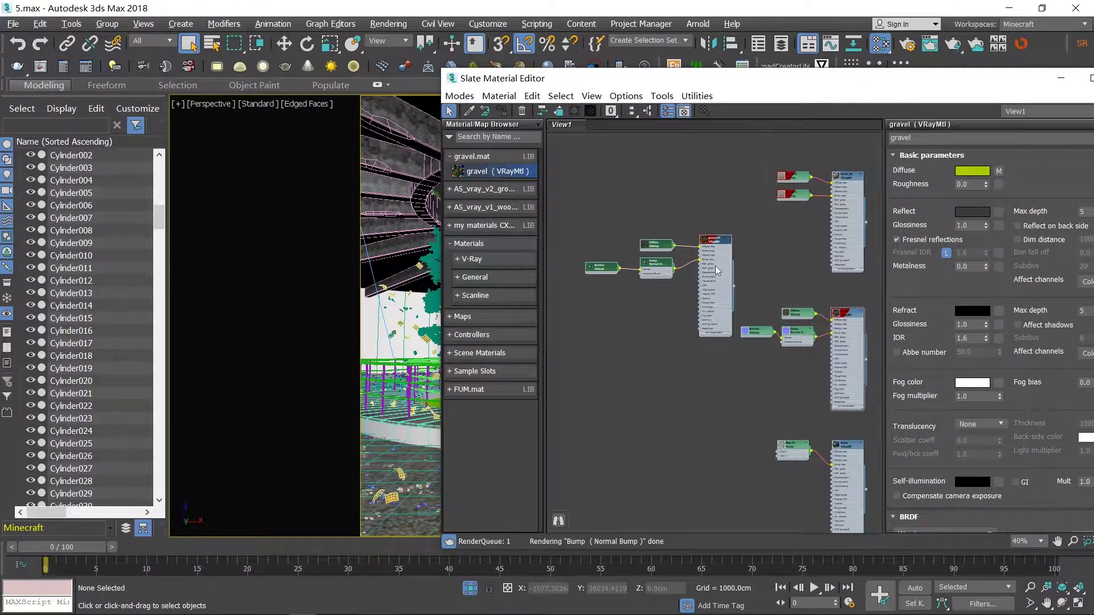
drag(699, 296, 700, 304)
middle_drag(700, 304, 727, 272)
scroll(673, 308, up, 3)
scroll(665, 291, down, 2)
middle_drag(809, 338, 762, 337)
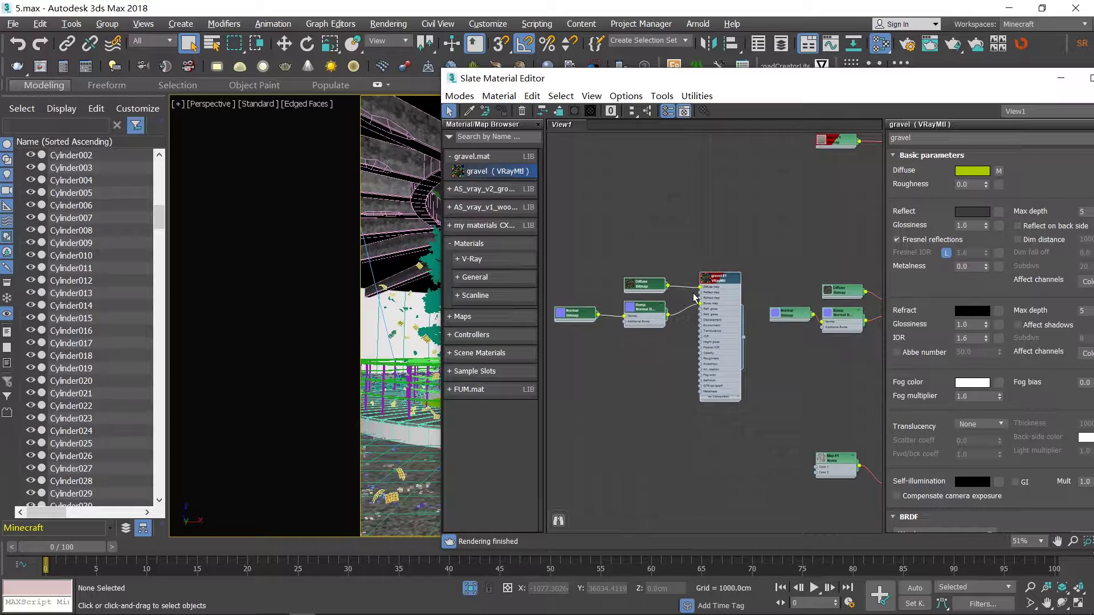
scroll(694, 297, up, 3)
click(752, 273)
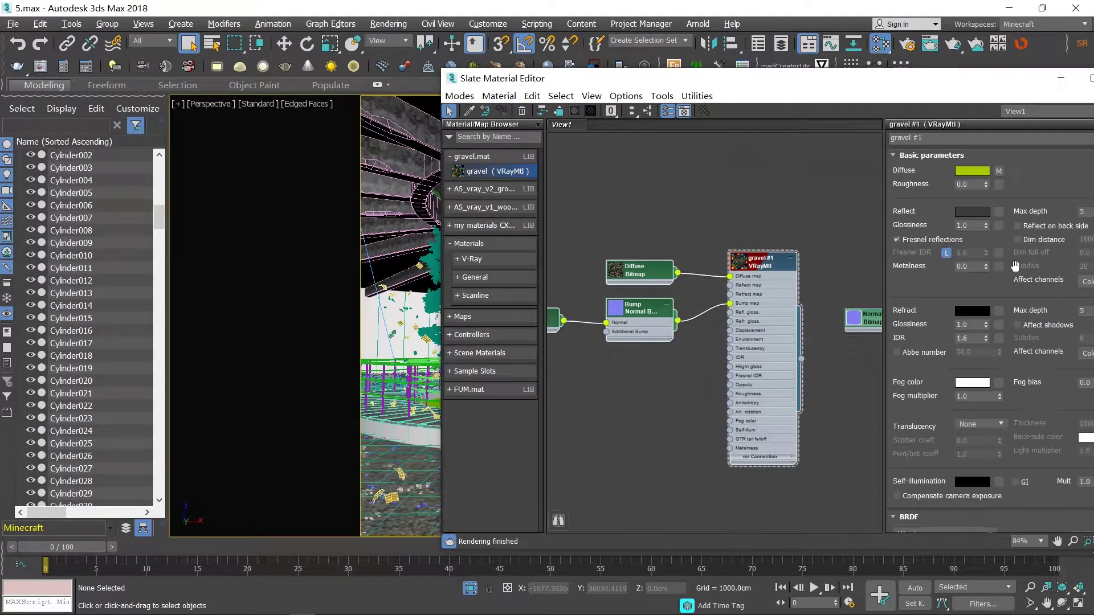
scroll(943, 295, down, 1)
scroll(702, 330, down, 4)
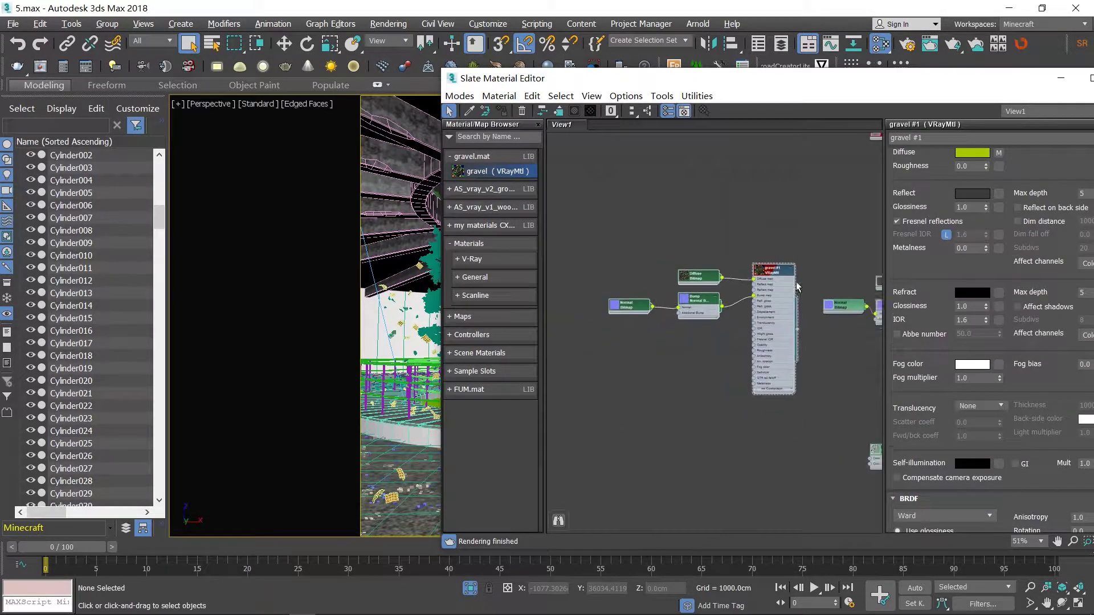
Delete the newly added gravel material together with its diffuse, bump and normal map nodes.
drag(566, 255, 564, 256)
middle_drag(685, 283, 674, 284)
key(Delete)
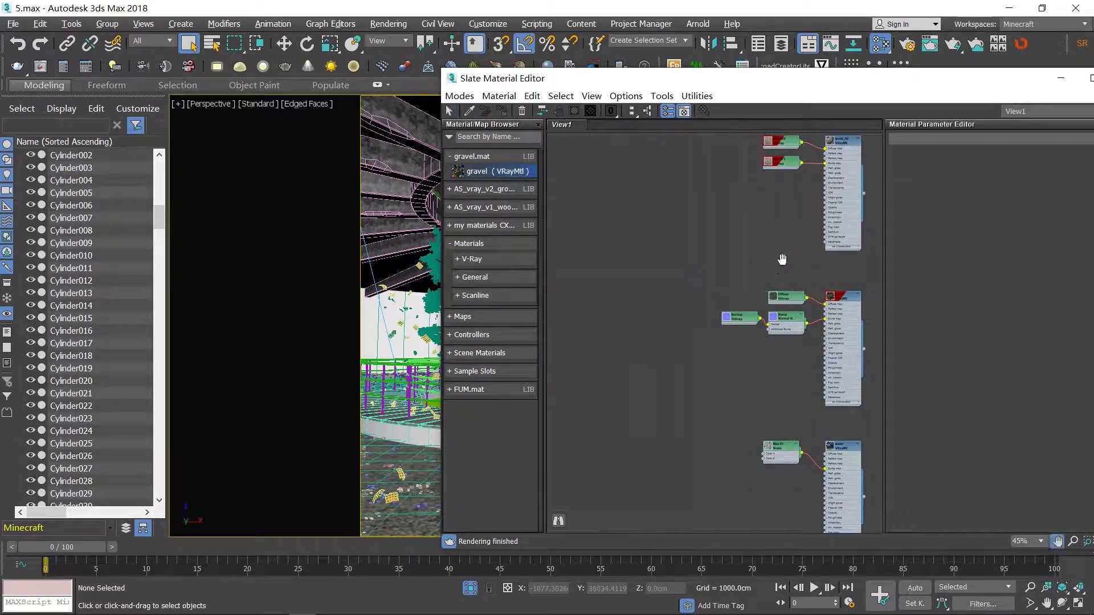
middle_drag(781, 259, 658, 259)
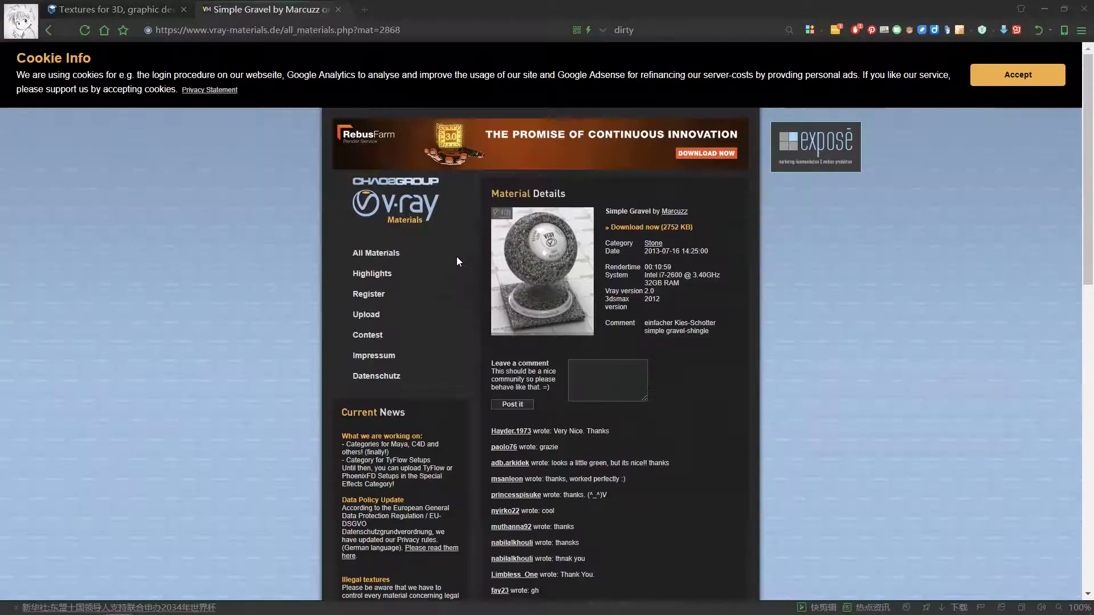
Switch to the browser's textures.com page and look through its material and photo texture categories.
click(114, 9)
scroll(999, 275, down, 2)
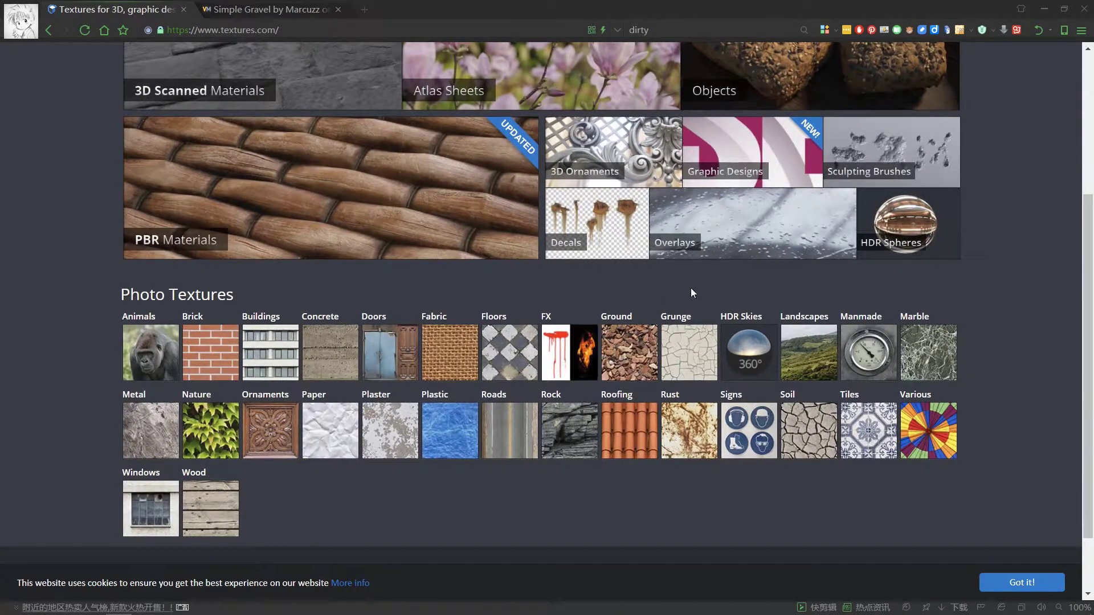
scroll(665, 286, up, 4)
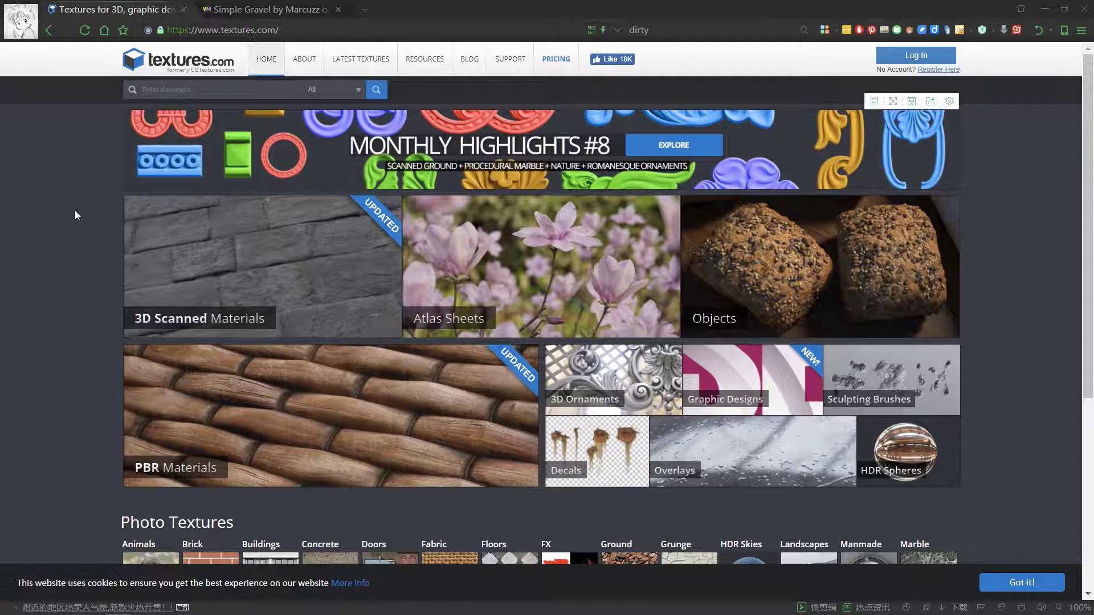
scroll(76, 215, down, 3)
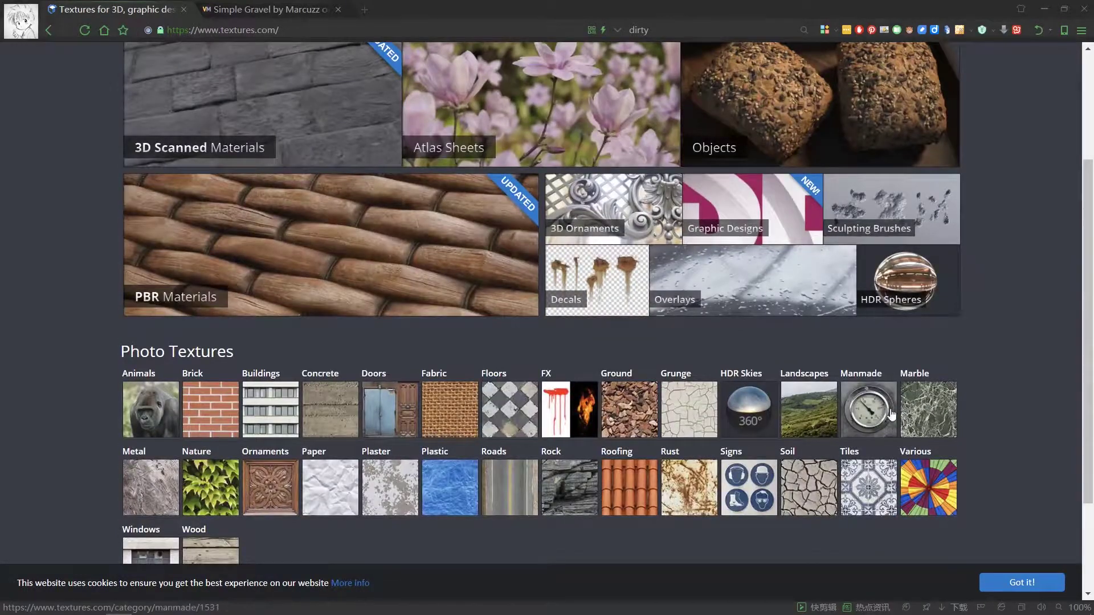
Open the ConcreteBare0433 texture from the Bare subcategory of the Concrete photo textures and review its available images.
click(337, 411)
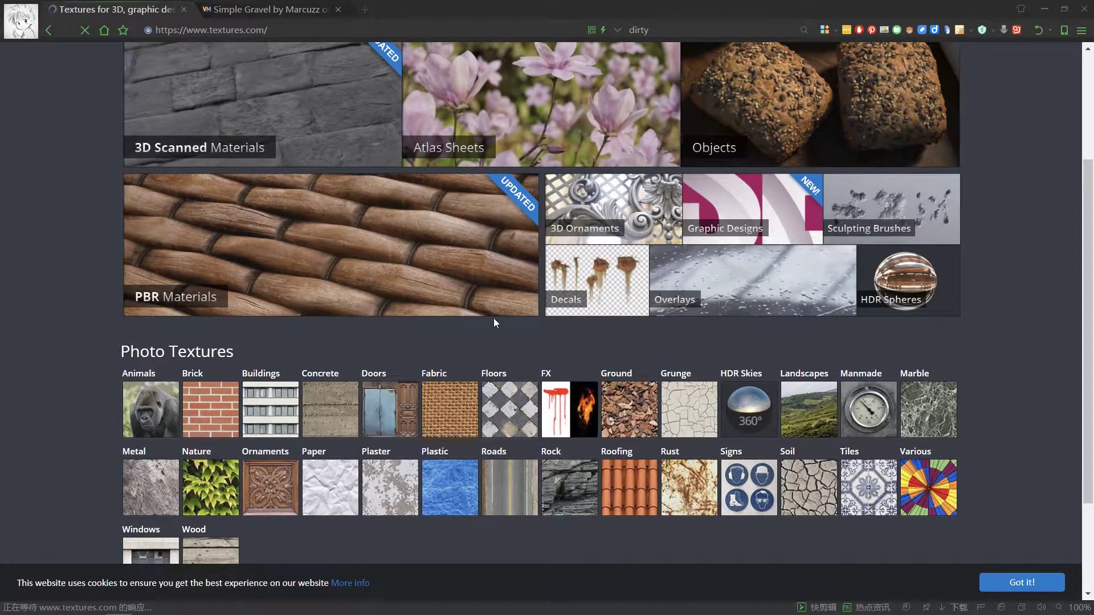
scroll(741, 228, down, 3)
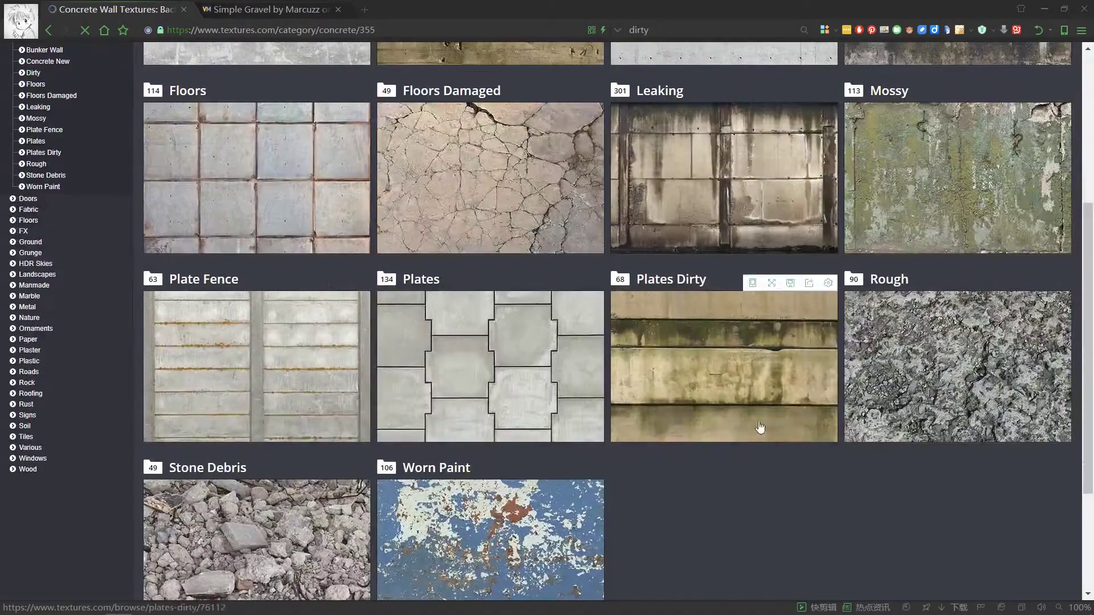
scroll(490, 171, up, 3)
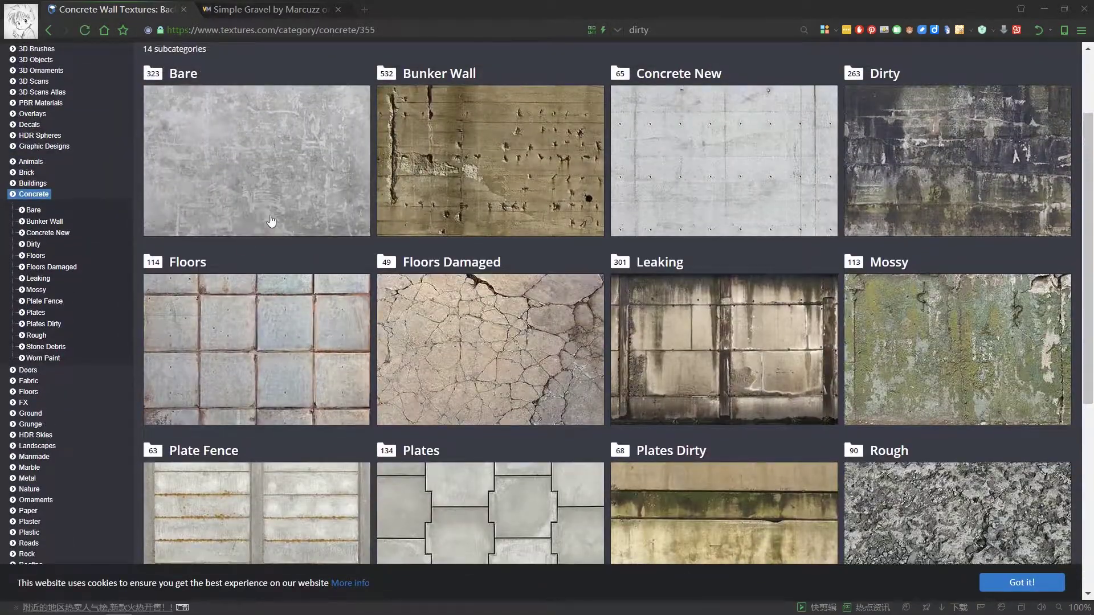
scroll(271, 221, up, 2)
click(285, 245)
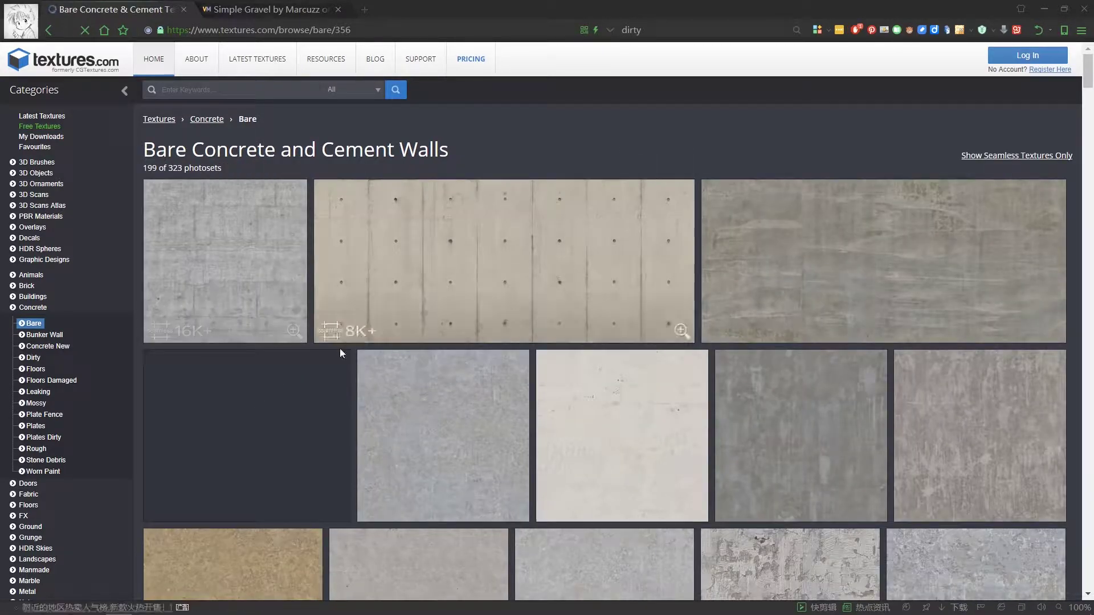
click(248, 293)
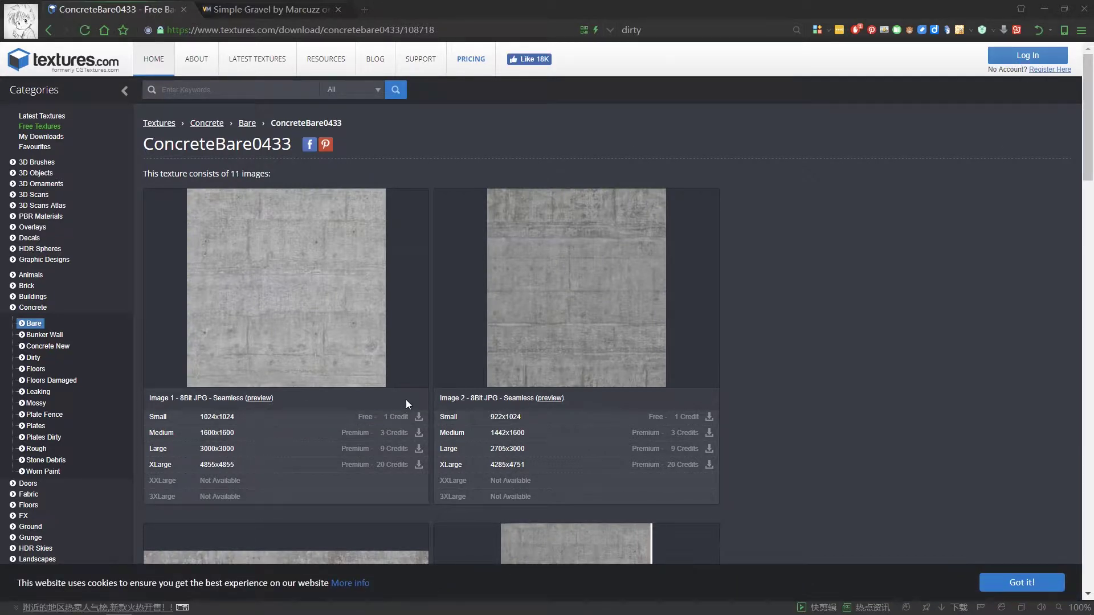
scroll(406, 399, down, 6)
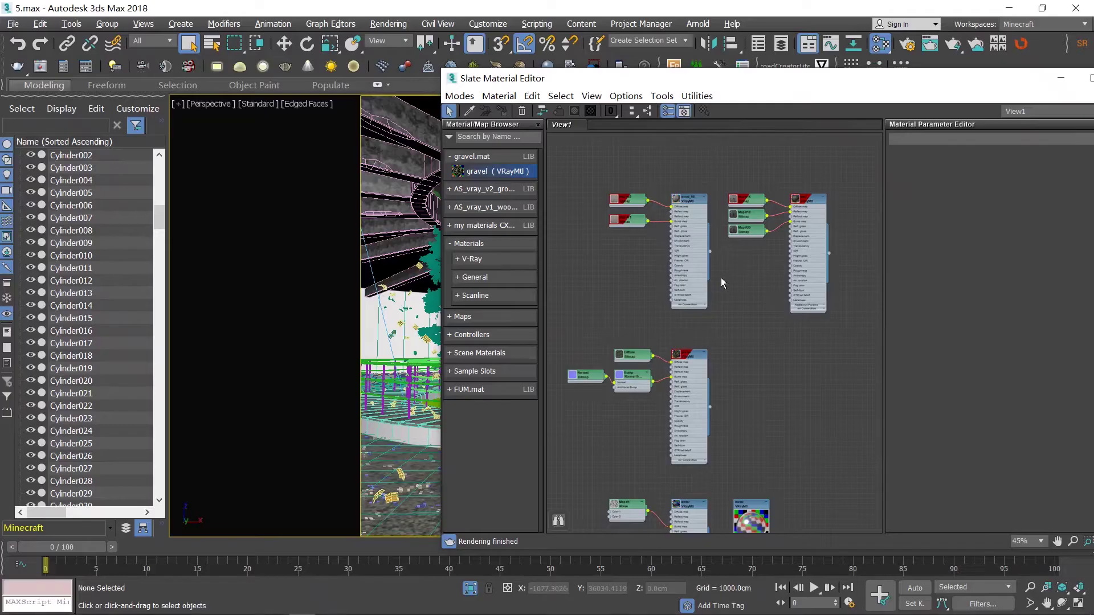
Add a Bitmap map from the general maps to the empty area above the wood and wall materials.
middle_drag(721, 278, 781, 255)
scroll(746, 288, up, 2)
scroll(745, 288, up, 3)
scroll(745, 287, down, 4)
middle_drag(746, 288, 814, 295)
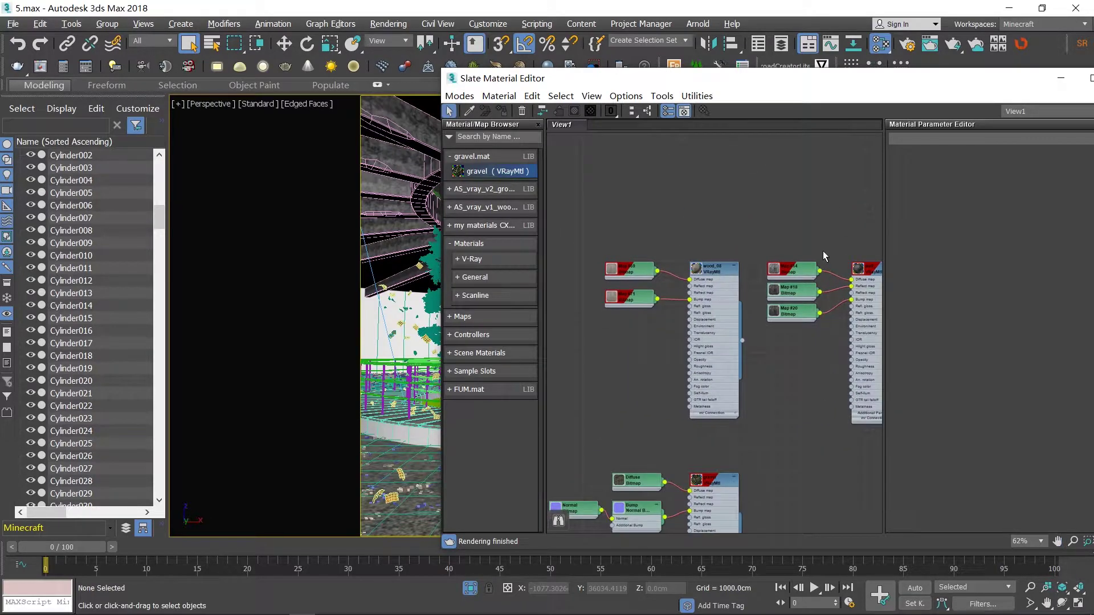
scroll(761, 179, up, 3)
right_click(763, 181)
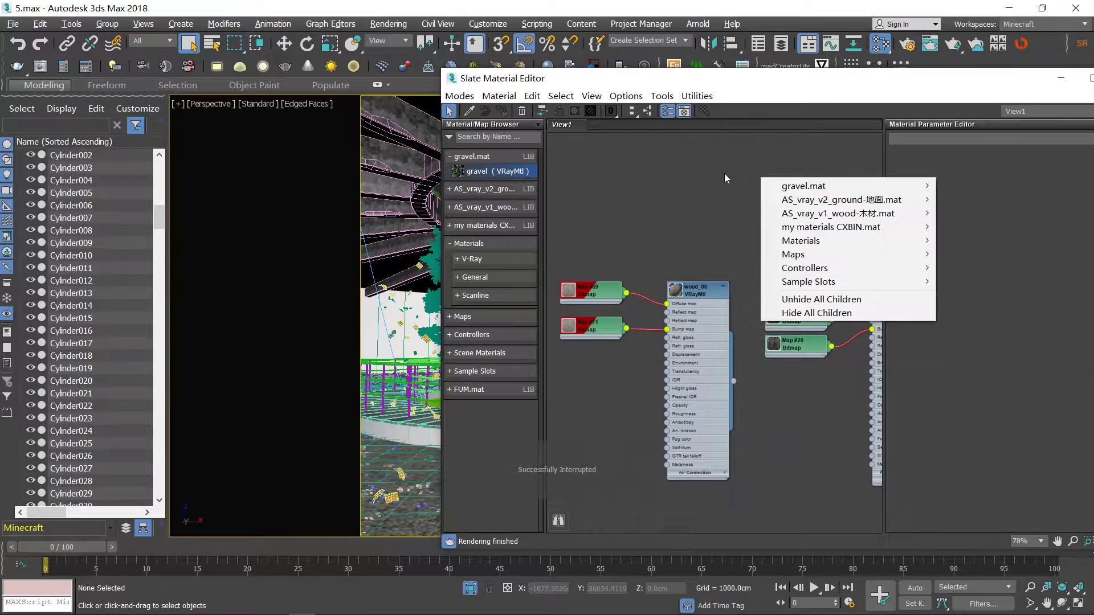
right_click(748, 188)
mouse_move(786, 262)
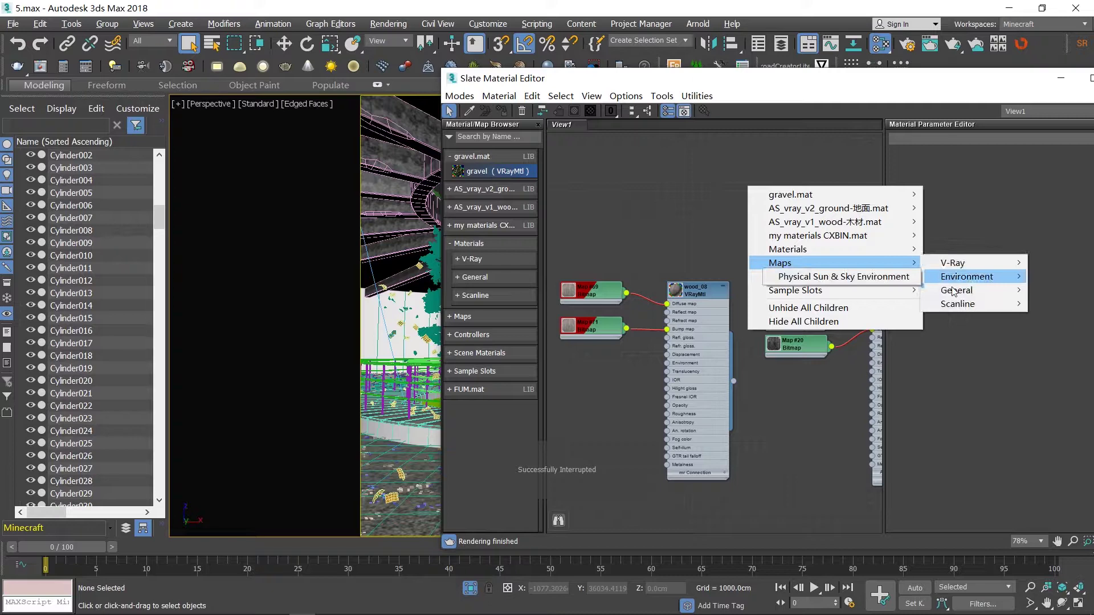
mouse_move(957, 290)
click(846, 28)
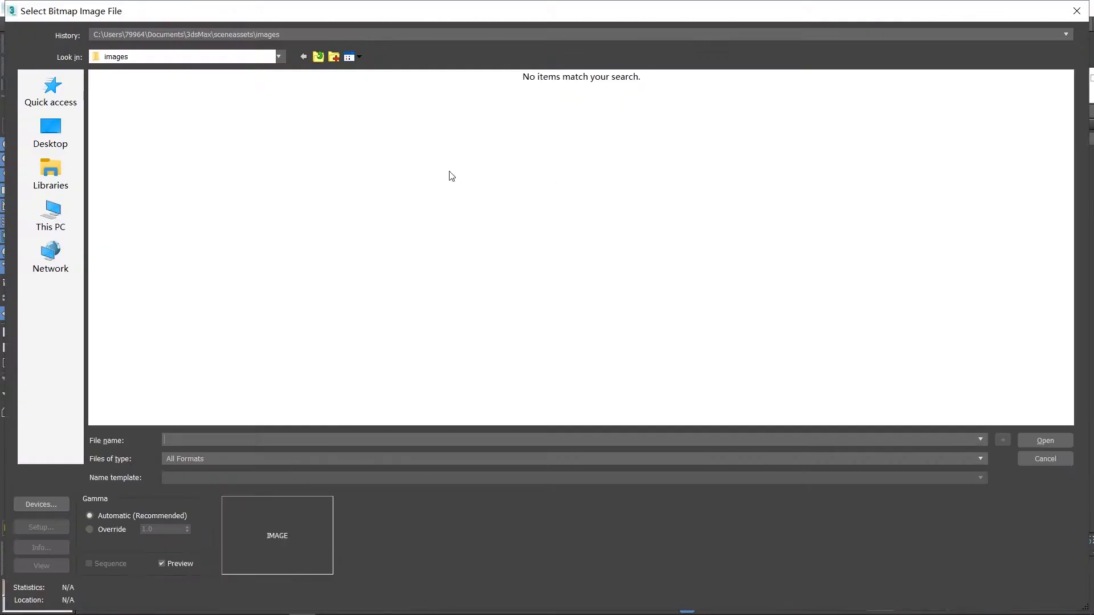
Filter the bitmap file selection to JPEG files, look through the Desktop folder and close it without choosing an image.
click(409, 460)
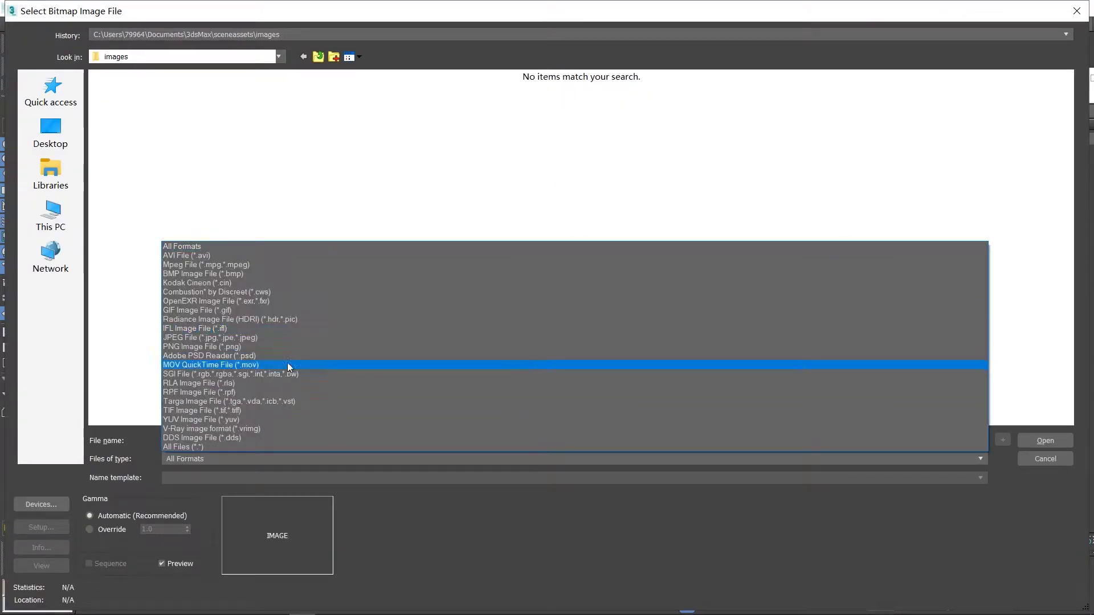
click(281, 338)
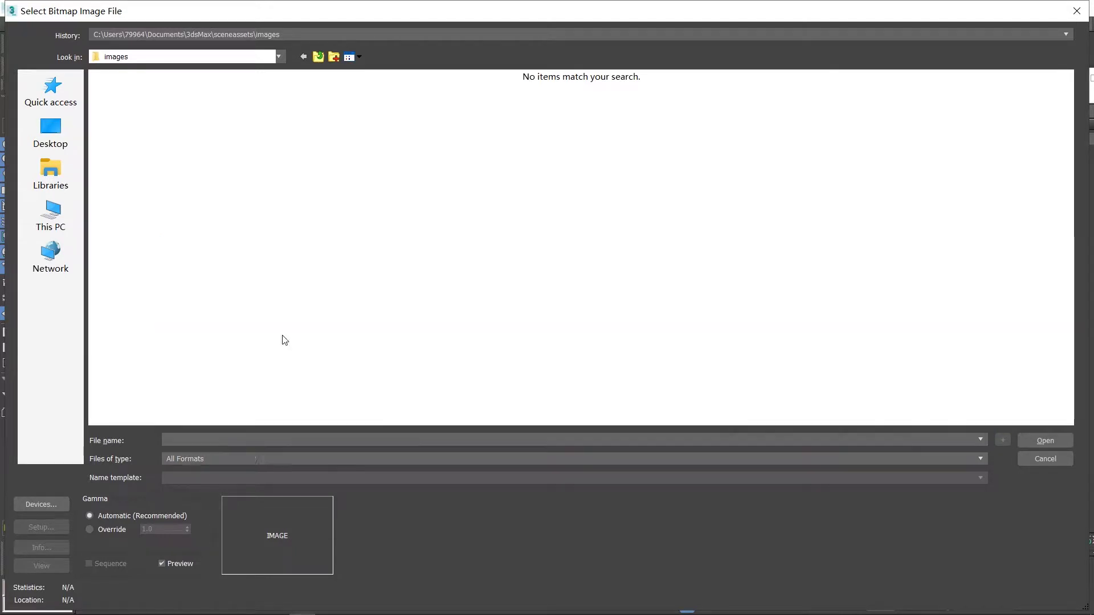
click(51, 132)
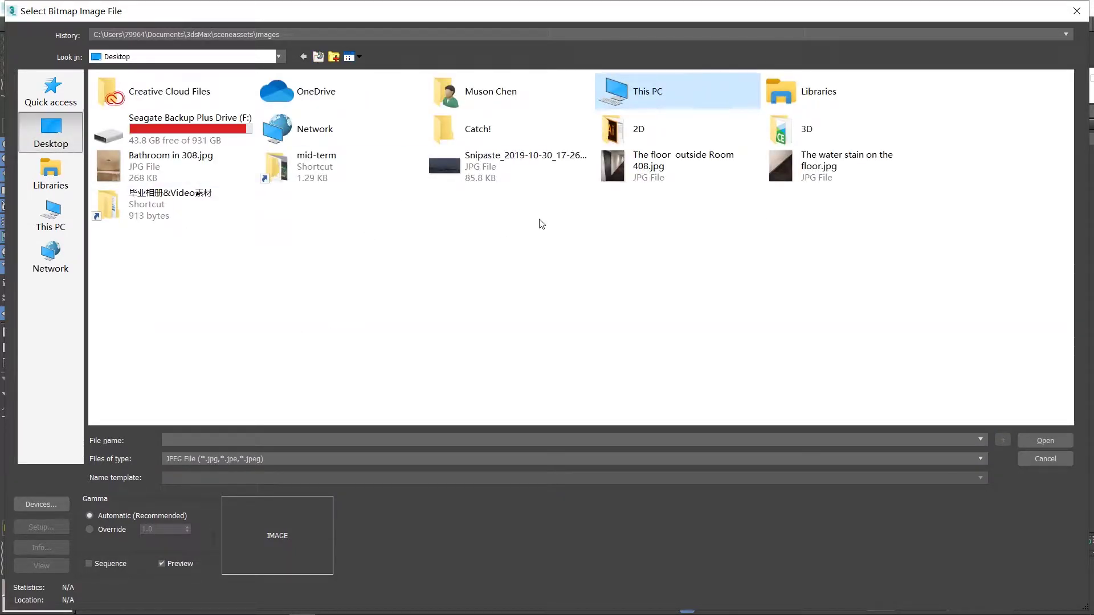
click(1020, 463)
Open the parameters of the wall material's reflect bitmap and check the folder of its source file wall_001.jpg.
scroll(741, 239, down, 2)
middle_drag(770, 237, 701, 240)
scroll(710, 245, up, 5)
click(719, 292)
scroll(718, 293, up, 1)
middle_drag(724, 290, 696, 339)
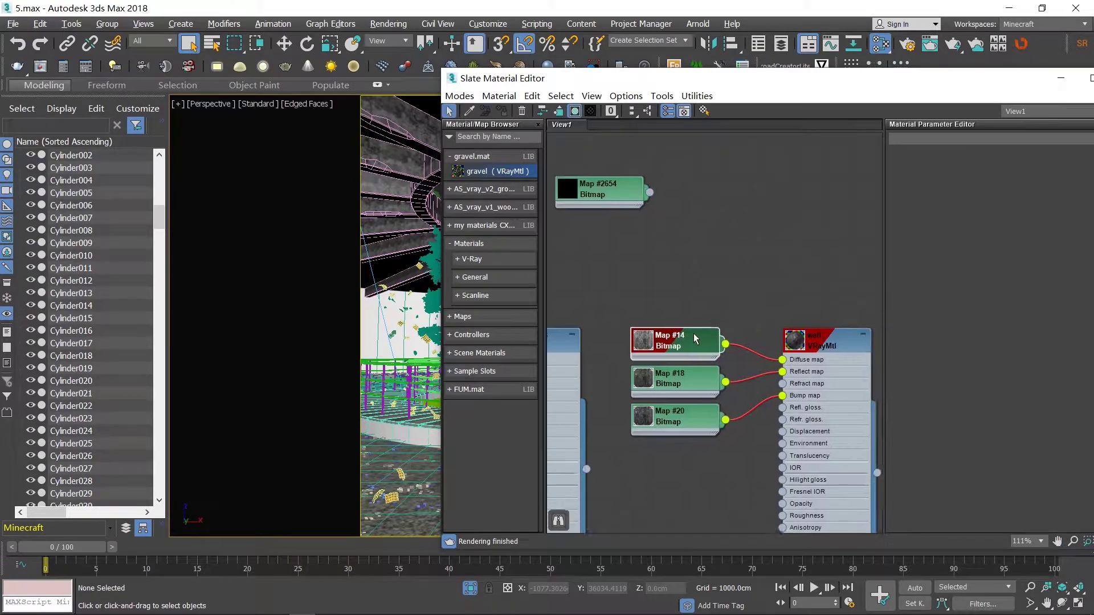
scroll(687, 337, down, 1)
double_click(668, 381)
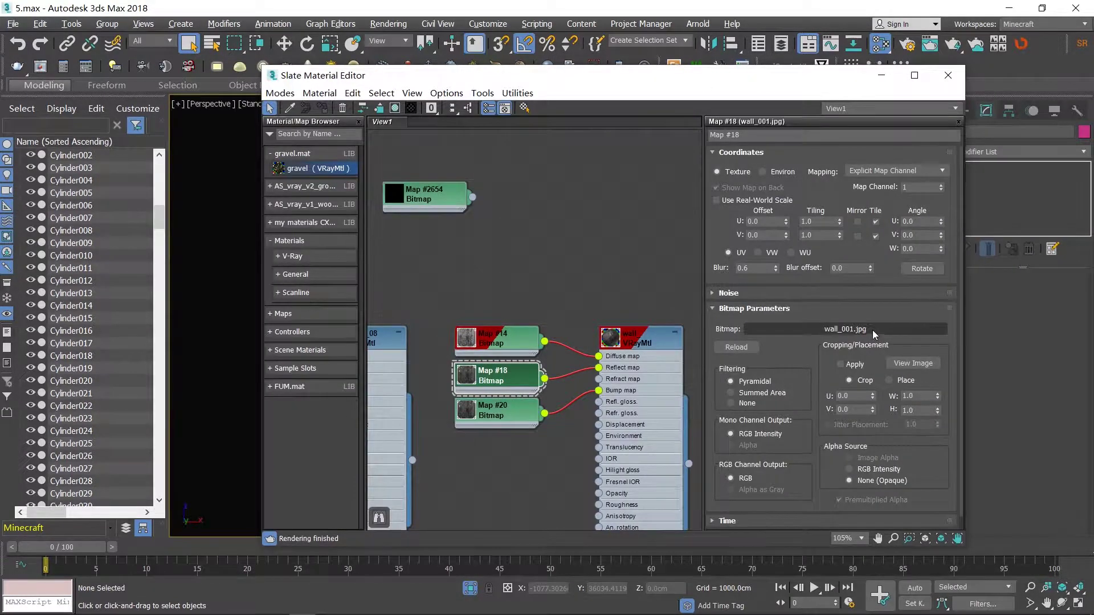
click(875, 334)
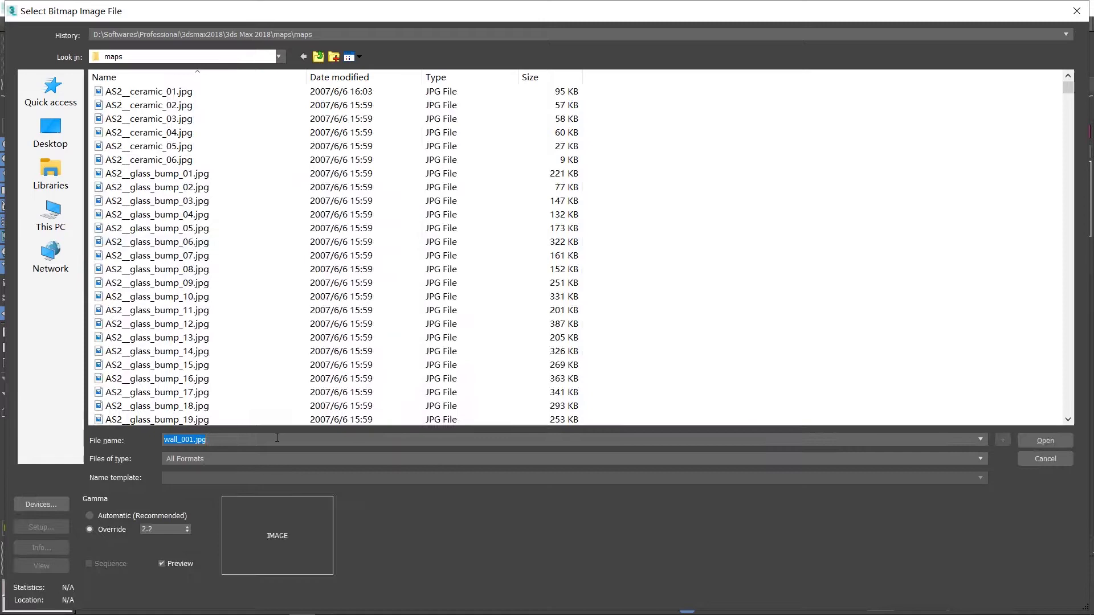
click(330, 36)
click(337, 33)
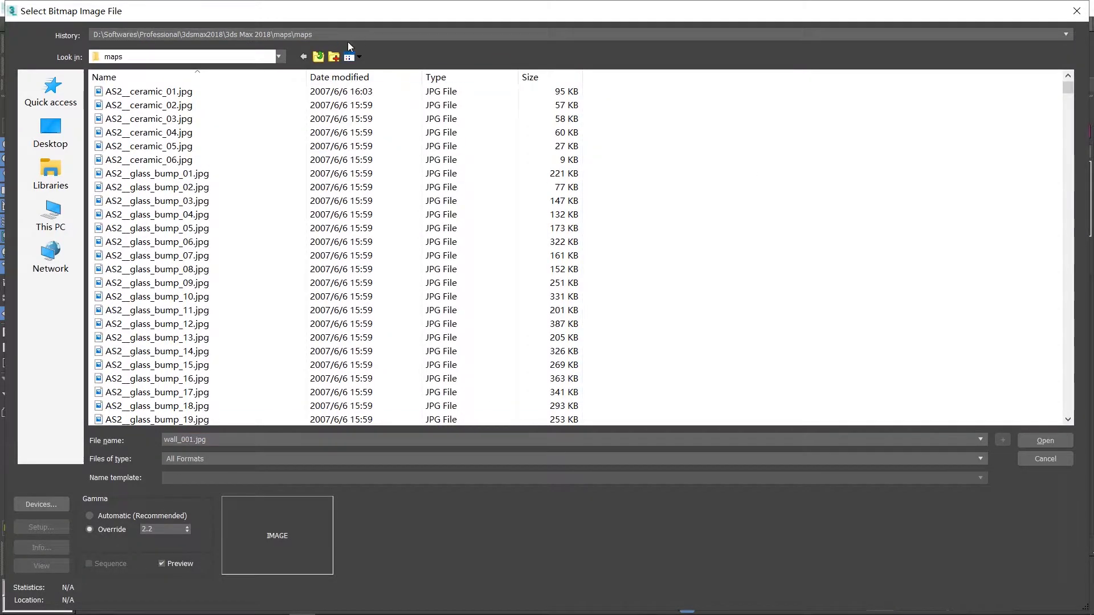
key(Return)
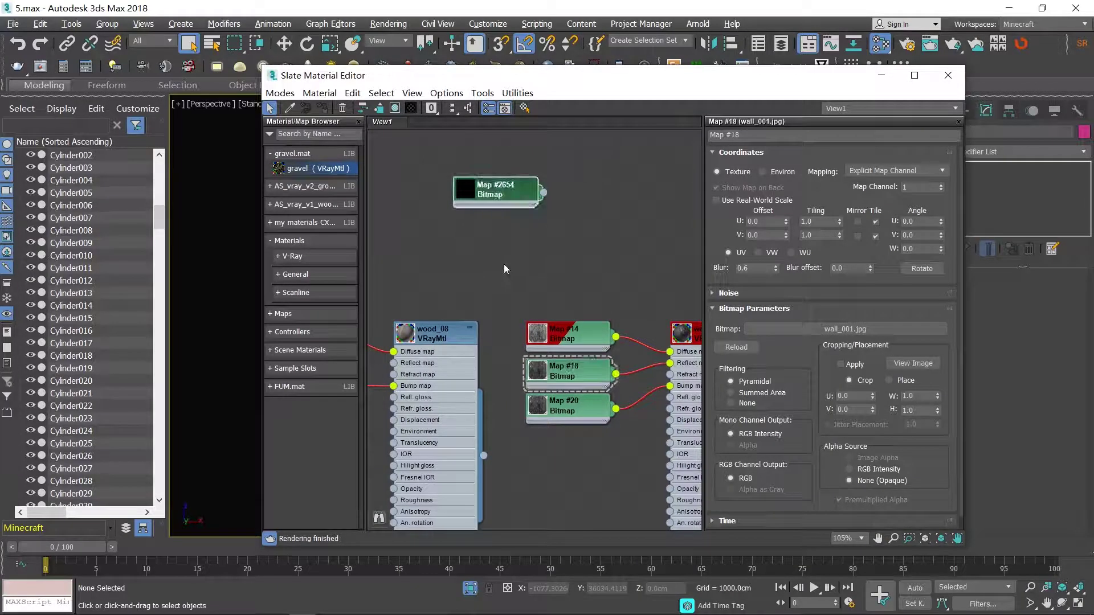
Space out the wall material's three bitmap nodes, wire Map #14 to its diffuse input and move the material node slightly away.
middle_drag(602, 317, 616, 253)
middle_drag(642, 347, 547, 380)
scroll(547, 380, up, 2)
drag(502, 288, 501, 256)
drag(533, 259, 554, 294)
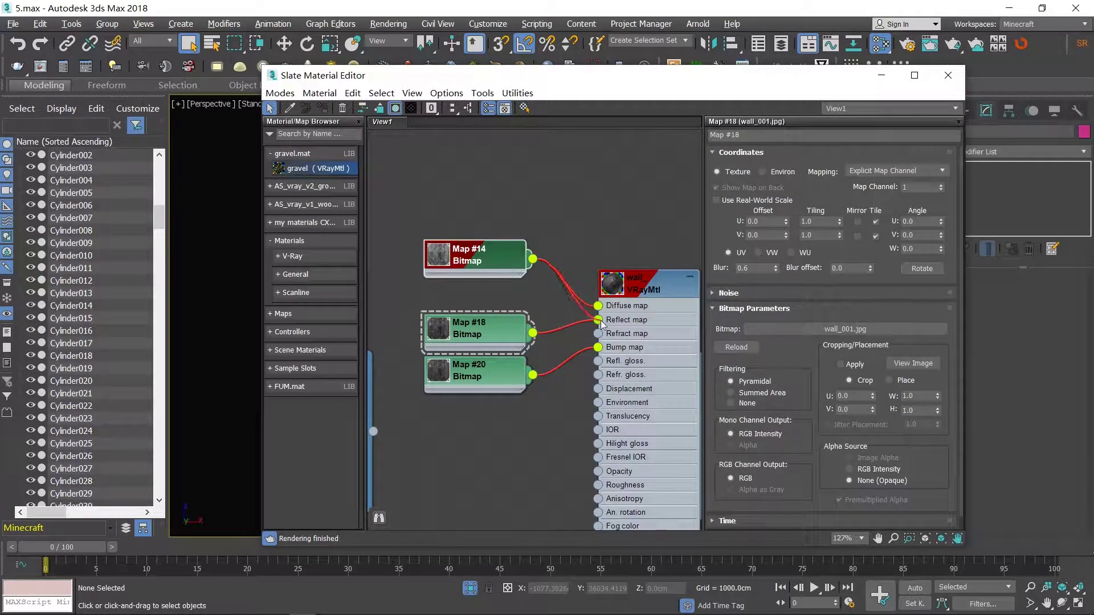
drag(605, 306, 598, 308)
middle_drag(579, 392, 594, 381)
drag(518, 319, 518, 304)
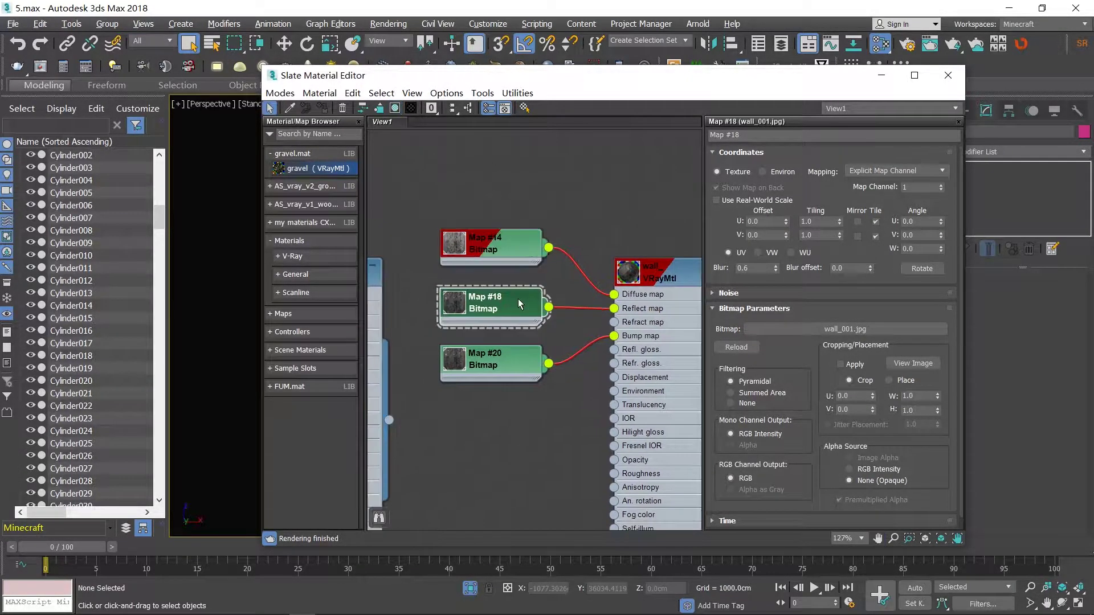
middle_drag(621, 296, 590, 295)
drag(592, 298, 648, 302)
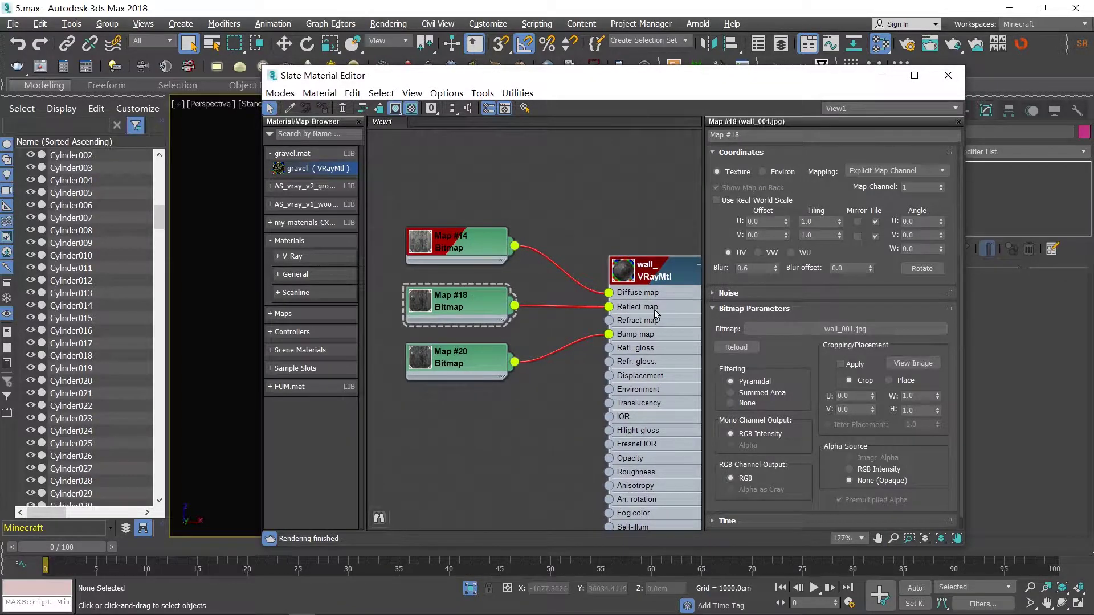
Examine the wood_08 and gravel material networks, including the gravel material's parameters and its normal bump map.
scroll(602, 335, down, 3)
middle_drag(489, 359, 626, 319)
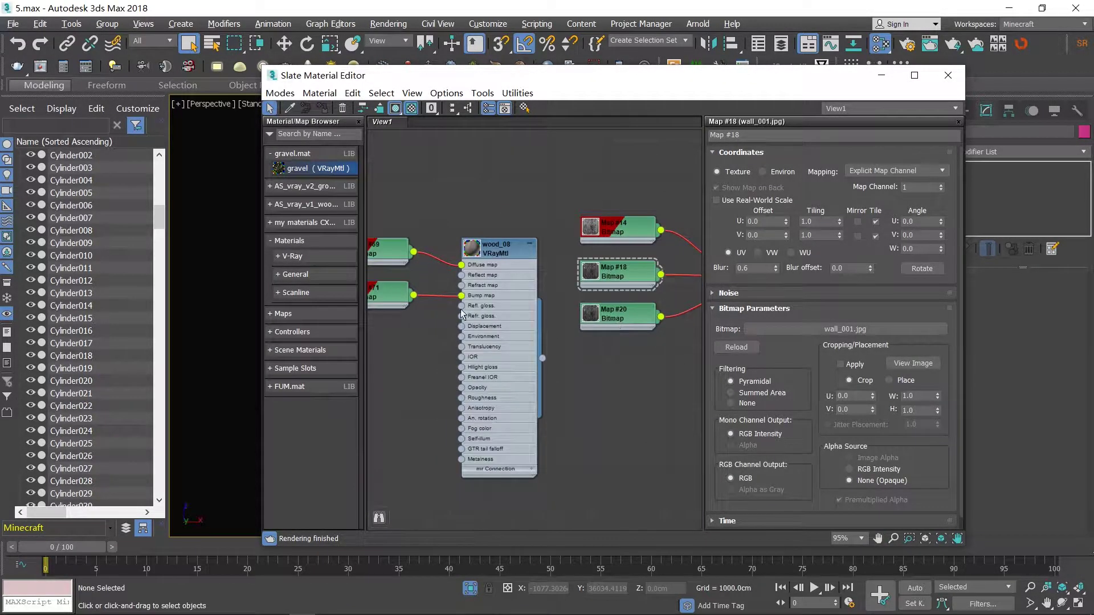
middle_drag(493, 298, 599, 304)
scroll(600, 304, up, 1)
scroll(556, 294, down, 5)
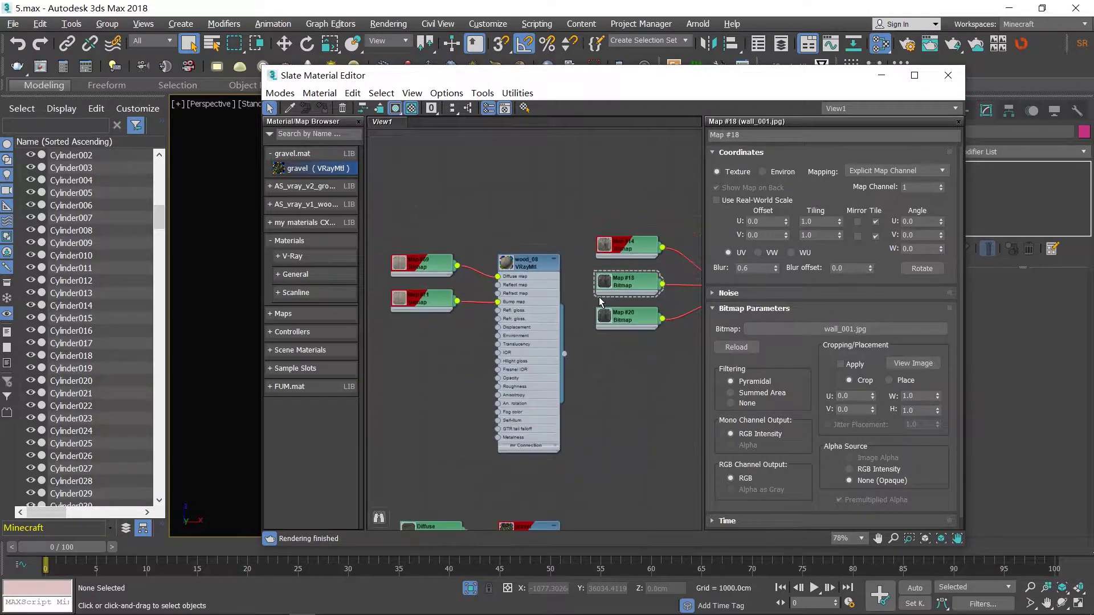
middle_drag(600, 296, 606, 226)
middle_drag(586, 349, 645, 282)
scroll(602, 350, up, 3)
double_click(593, 342)
double_click(490, 383)
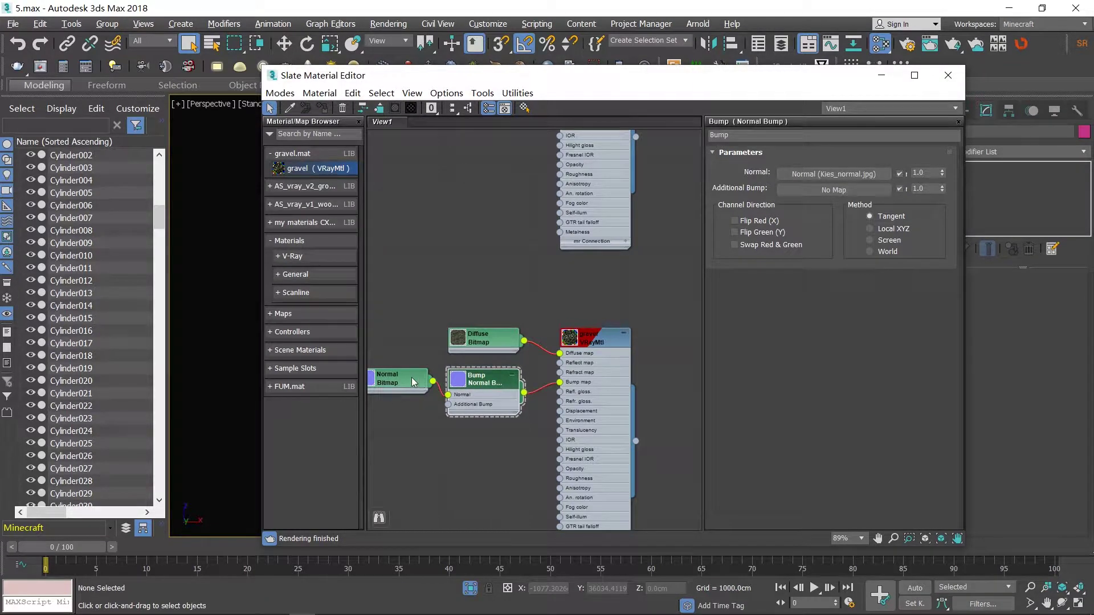
middle_drag(465, 369, 484, 349)
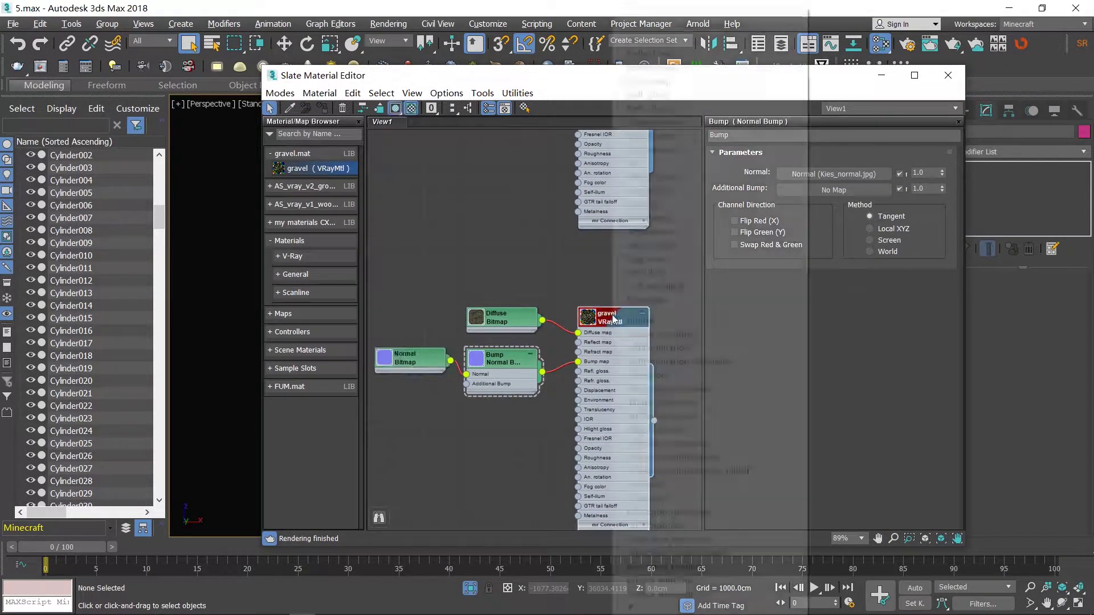
drag(613, 324, 625, 321)
Move the Noise map node level with the water material's bump input.
scroll(624, 321, down, 5)
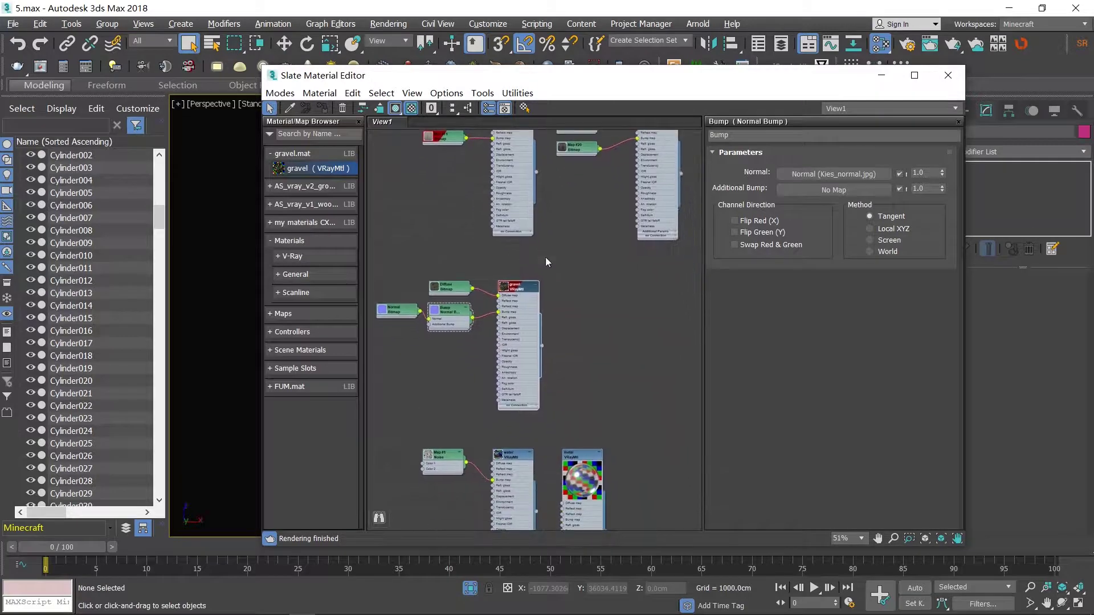
middle_drag(560, 405, 573, 344)
scroll(527, 308, up, 5)
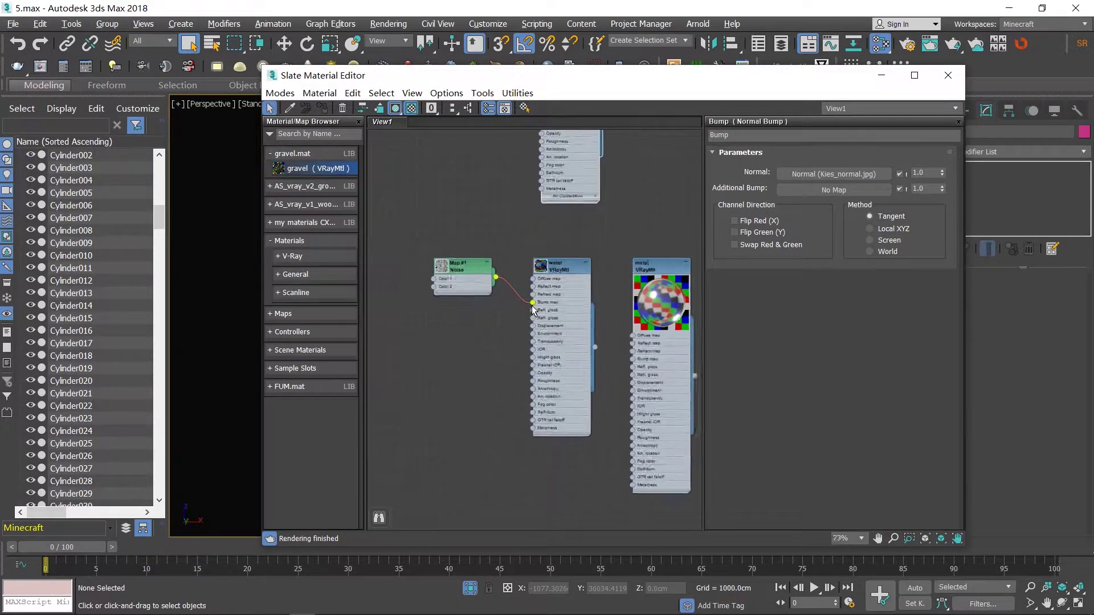
middle_drag(515, 300, 565, 259)
drag(515, 227, 509, 251)
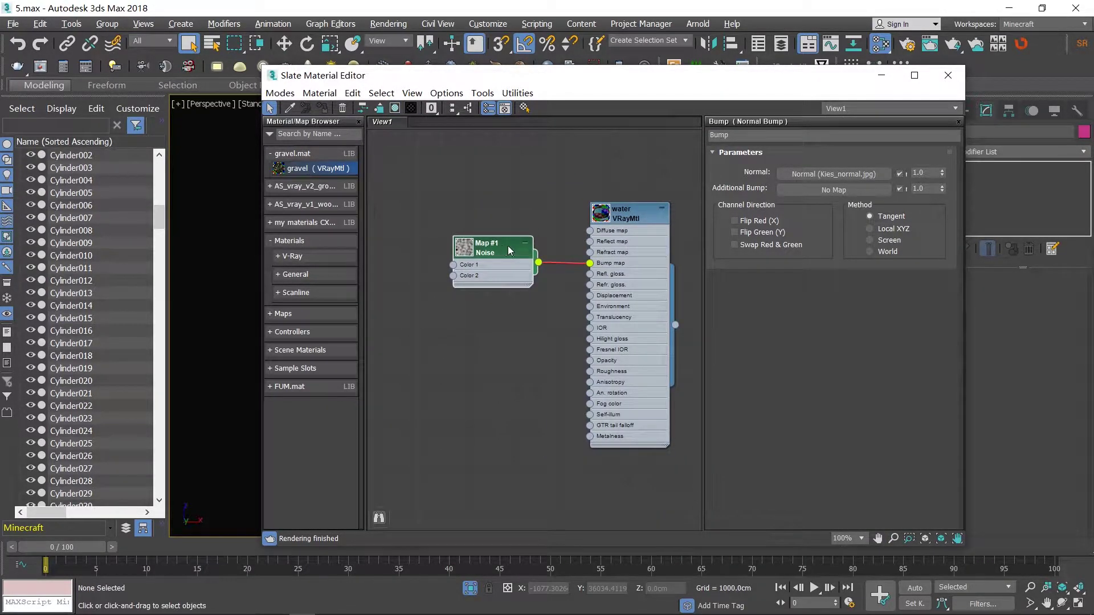
Reposition the material editor window and open the water material's basic parameters.
drag(542, 75, 744, 64)
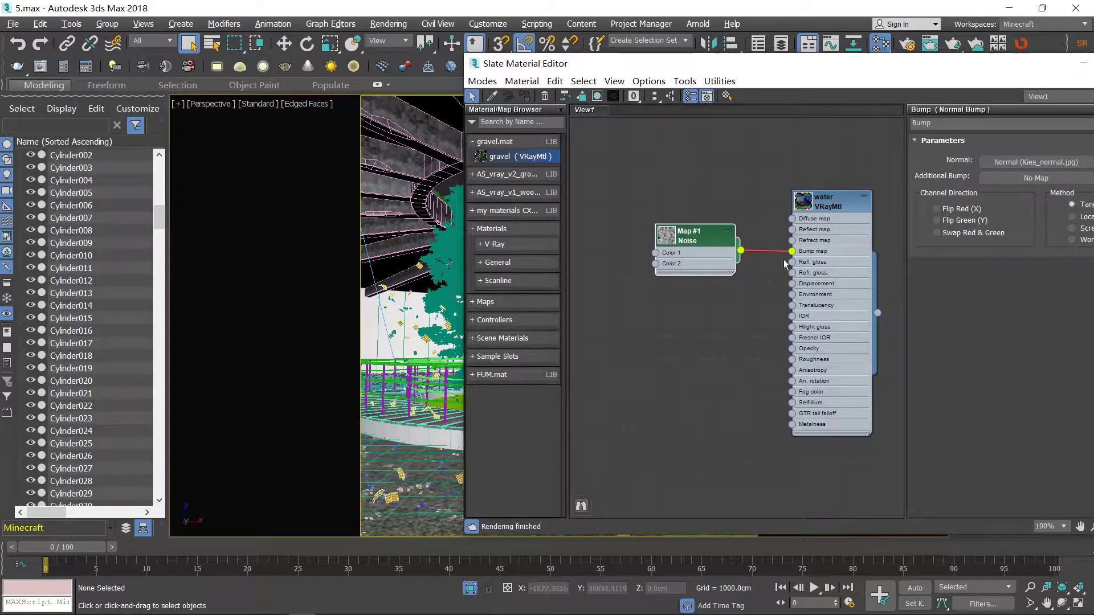
scroll(805, 257, up, 1)
middle_drag(805, 256, 752, 270)
double_click(779, 212)
drag(828, 66, 560, 87)
scroll(757, 197, down, 1)
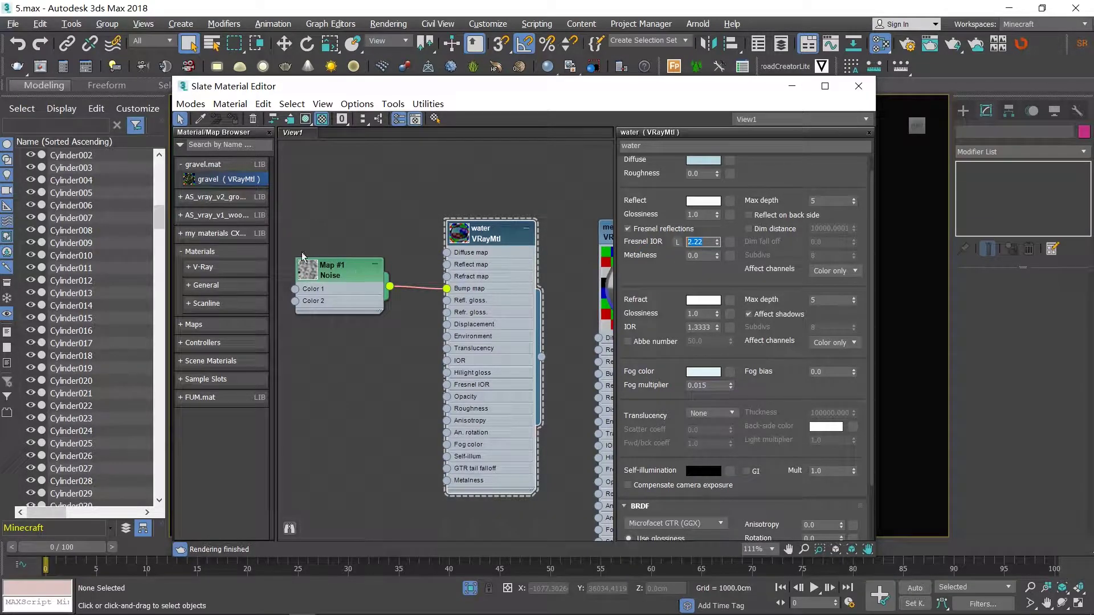
Review the water material's reflection, refraction, IOR and fog settings, and its bump map assignment.
middle_drag(419, 340, 429, 348)
drag(358, 275, 358, 274)
scroll(701, 252, down, 3)
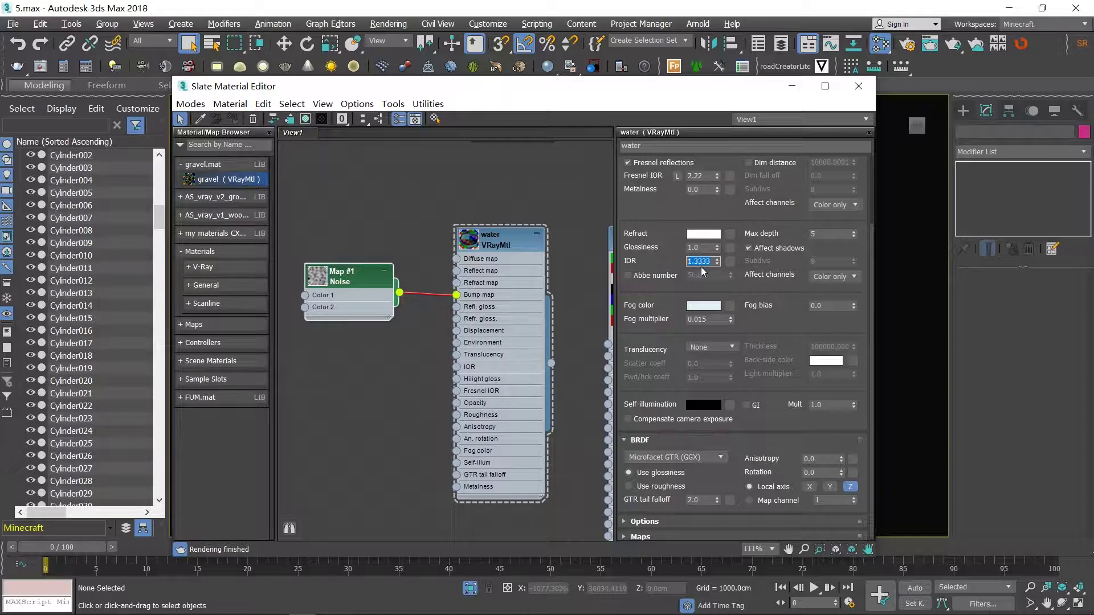
scroll(656, 265, down, 1)
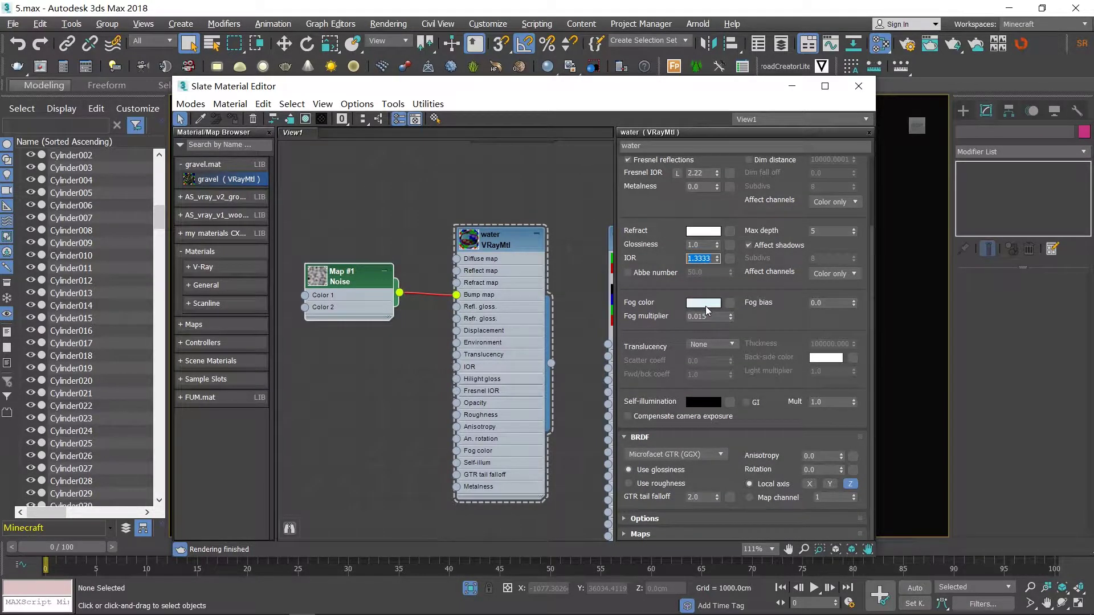
scroll(871, 329, up, 3)
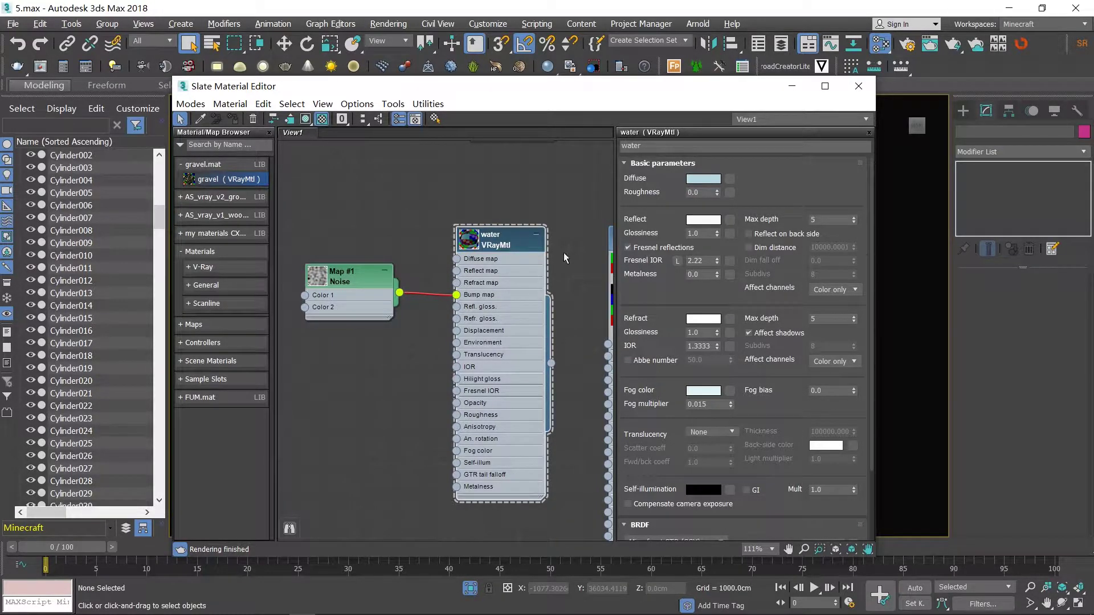
click(641, 534)
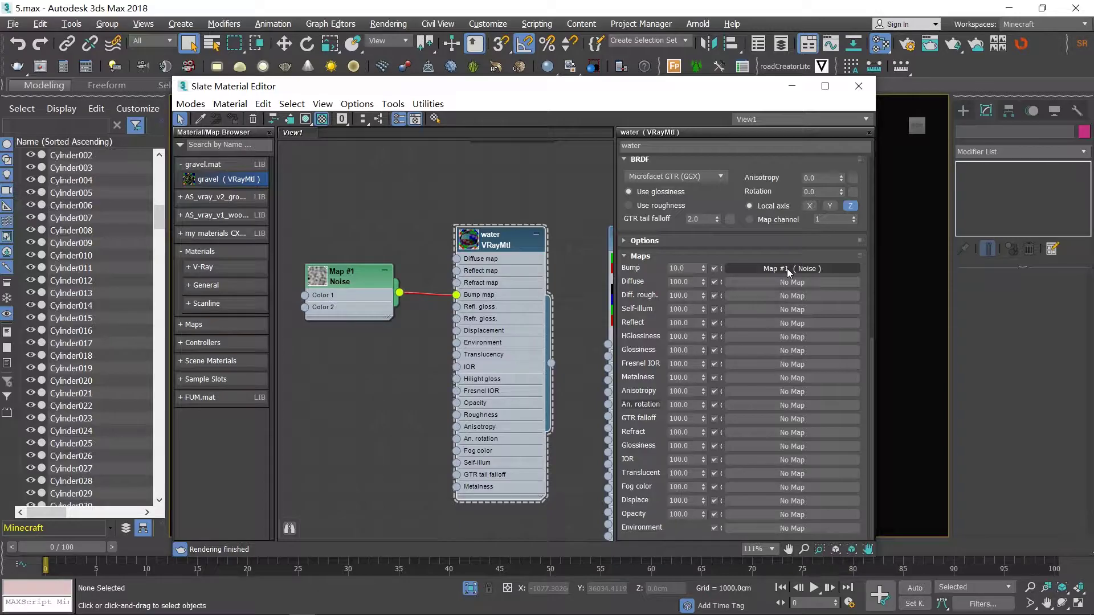
Switch to the browser and search Google for "ripple" images in a new tab.
key(alt+Tab)
key(ctrl+t)
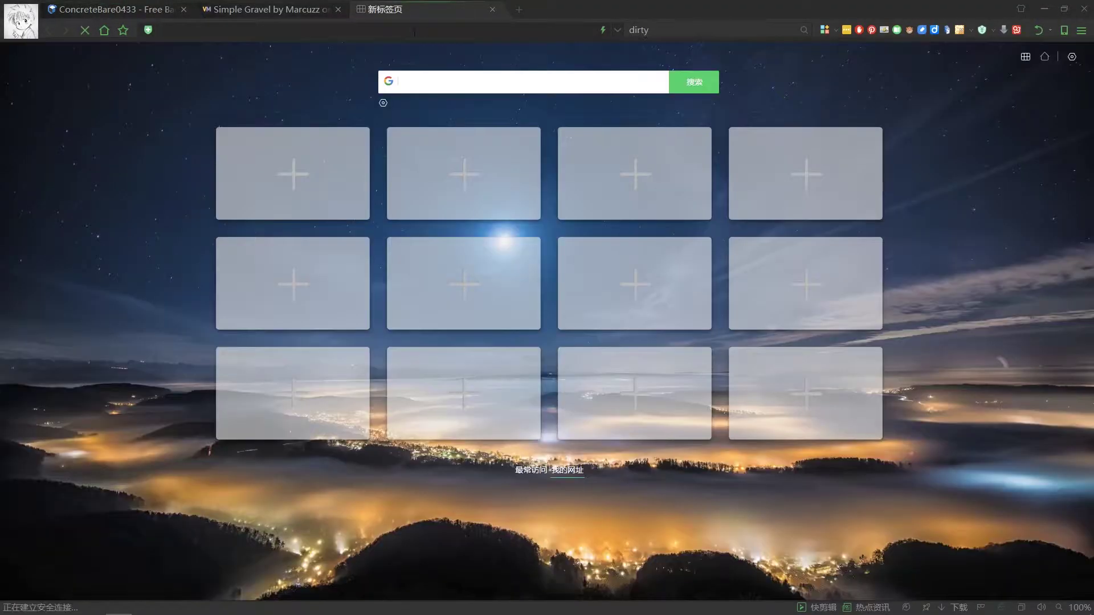
click(446, 81)
text(ripple)
key(Return)
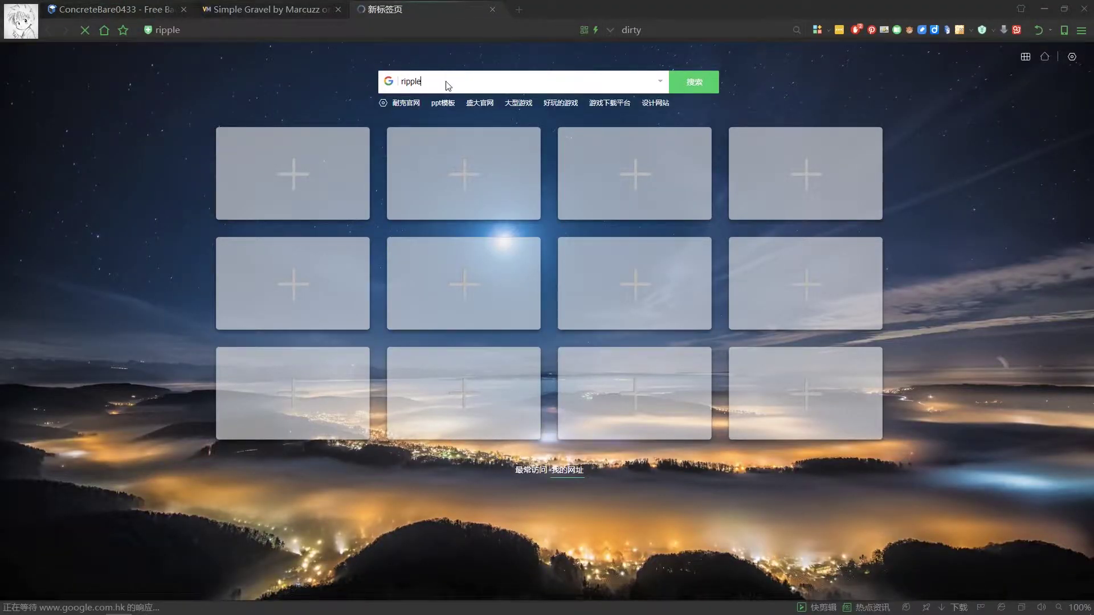
click(196, 100)
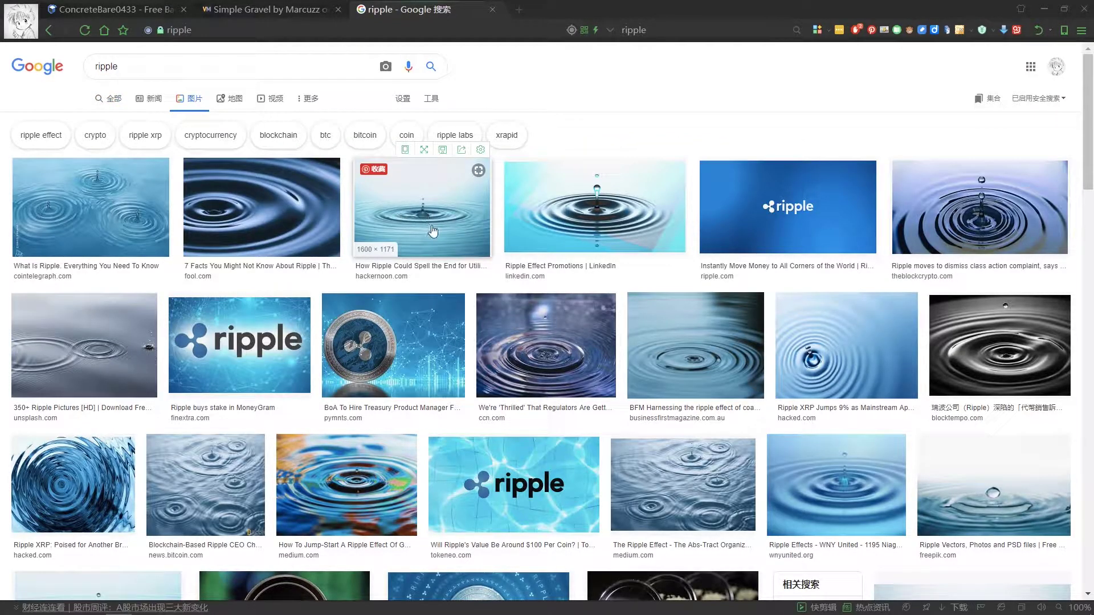
Look through the ripple images and refine the image search to "ripple reflection".
scroll(433, 231, down, 4)
scroll(399, 199, up, 4)
click(265, 73)
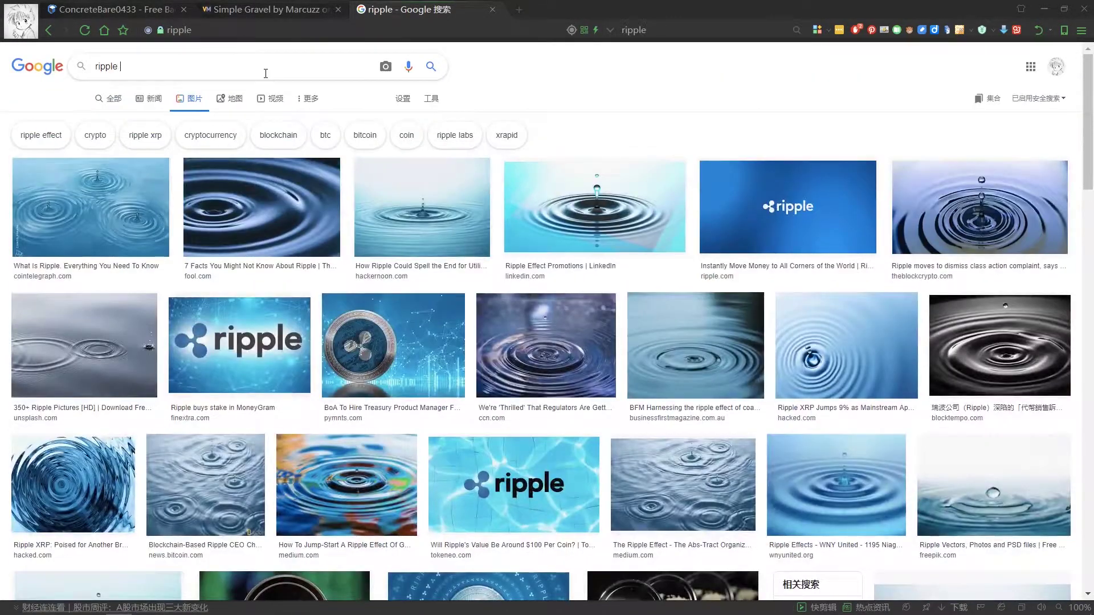
text(reflection)
key(Return)
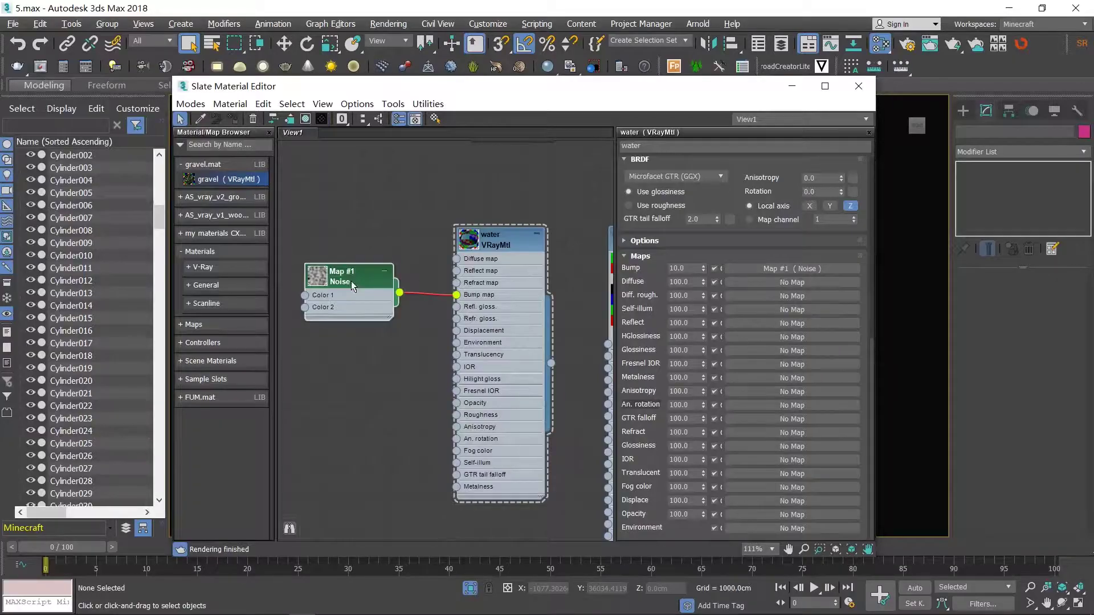
Open the parameters of the Noise map in the water material's bump slot and find Noise among the general map types.
double_click(357, 283)
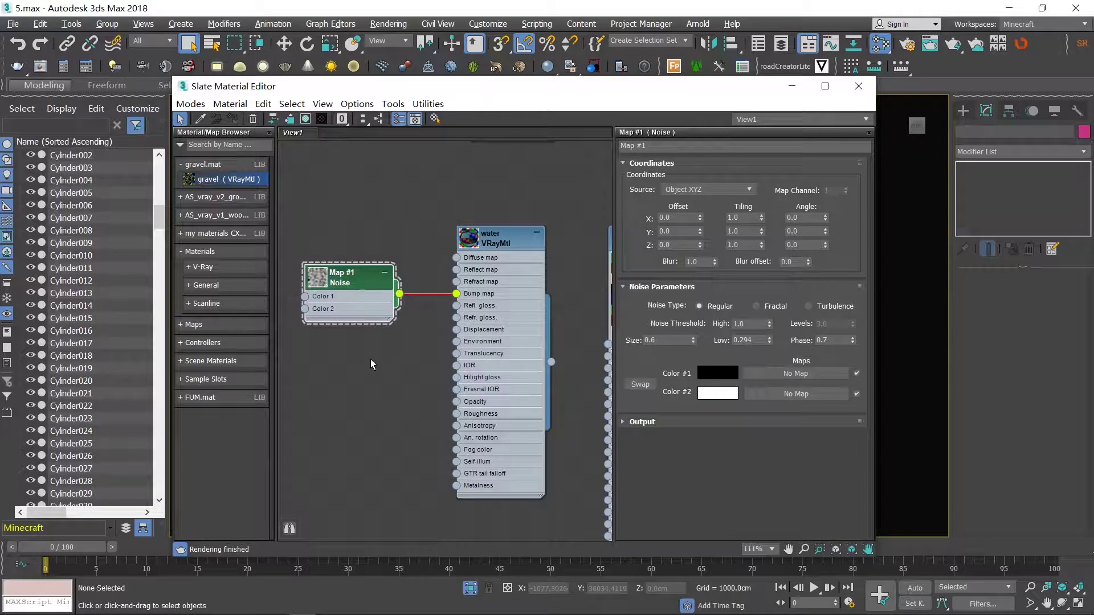
right_click(356, 367)
mouse_move(399, 441)
mouse_move(564, 468)
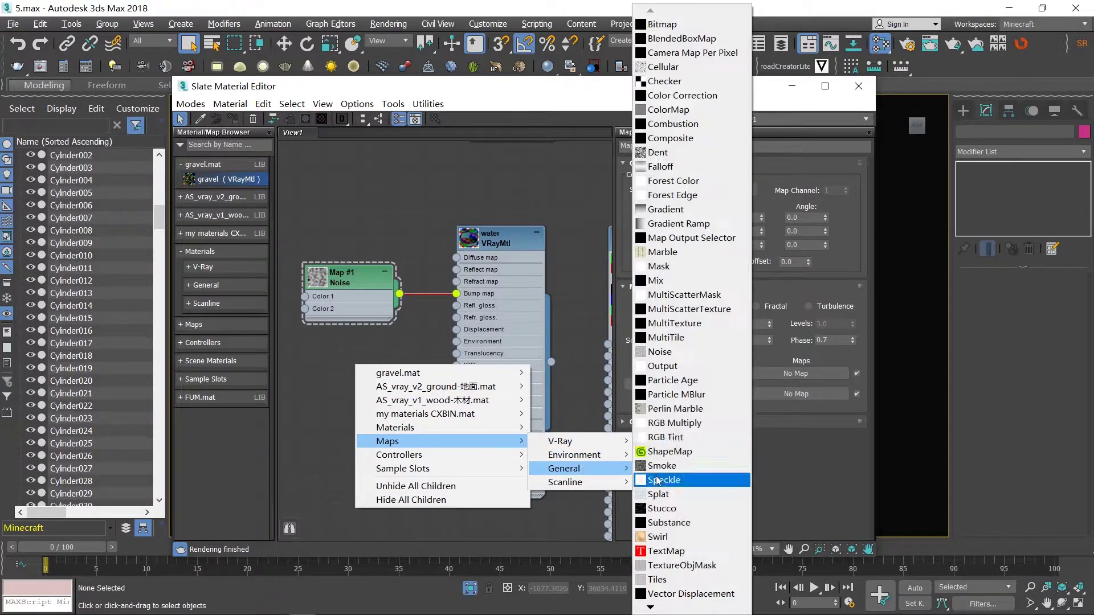
click(668, 353)
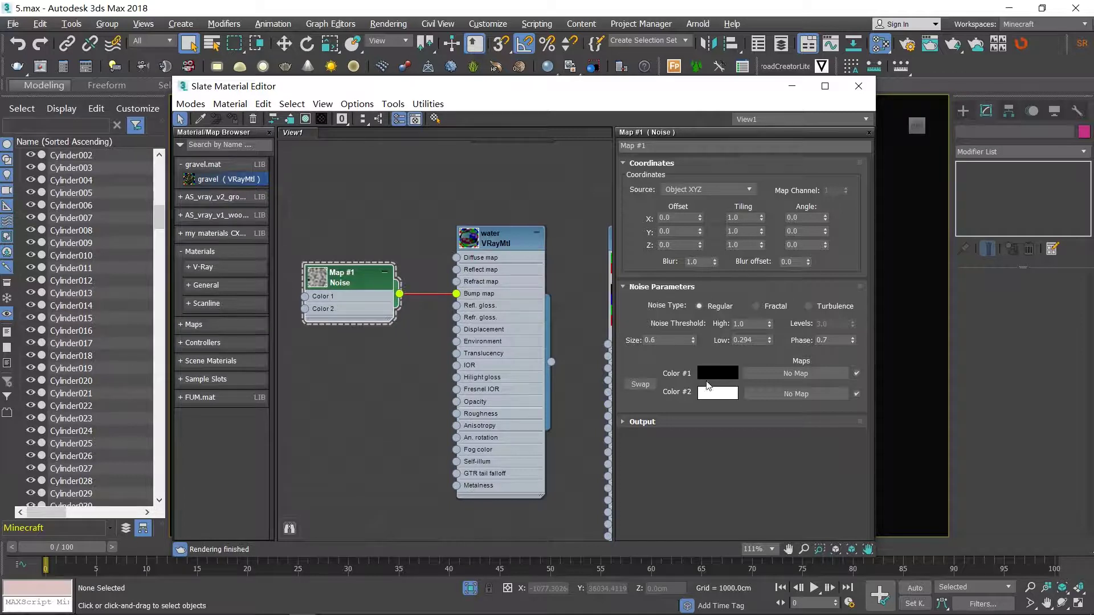
Set the Noise map's size to 0.501 while previewing the pattern on its enlarged node, and collapse the preview.
drag(833, 340, 615, 340)
click(671, 341)
double_click(311, 280)
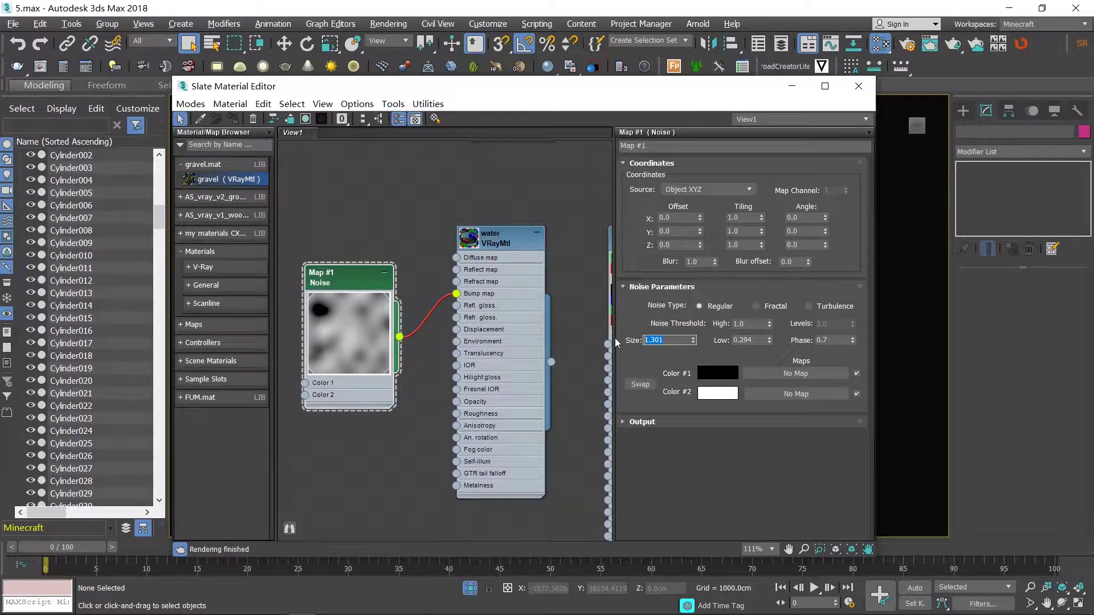
drag(693, 341, 693, 344)
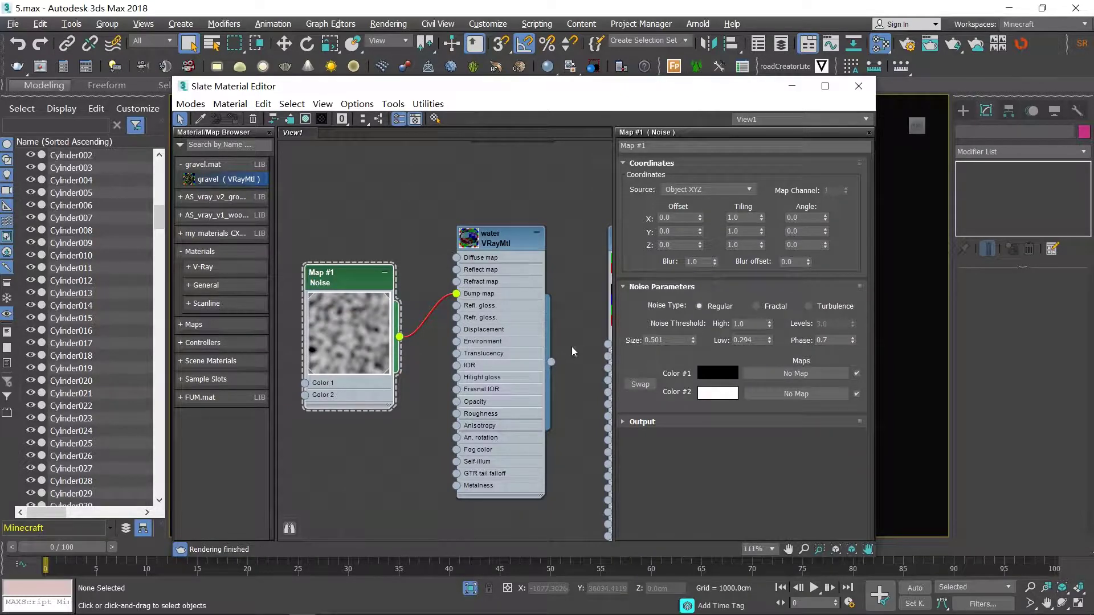
drag(345, 276, 344, 251)
double_click(352, 302)
Open the metal material's basic parameters from its node beside the water material.
middle_drag(473, 276, 462, 300)
scroll(462, 300, down, 2)
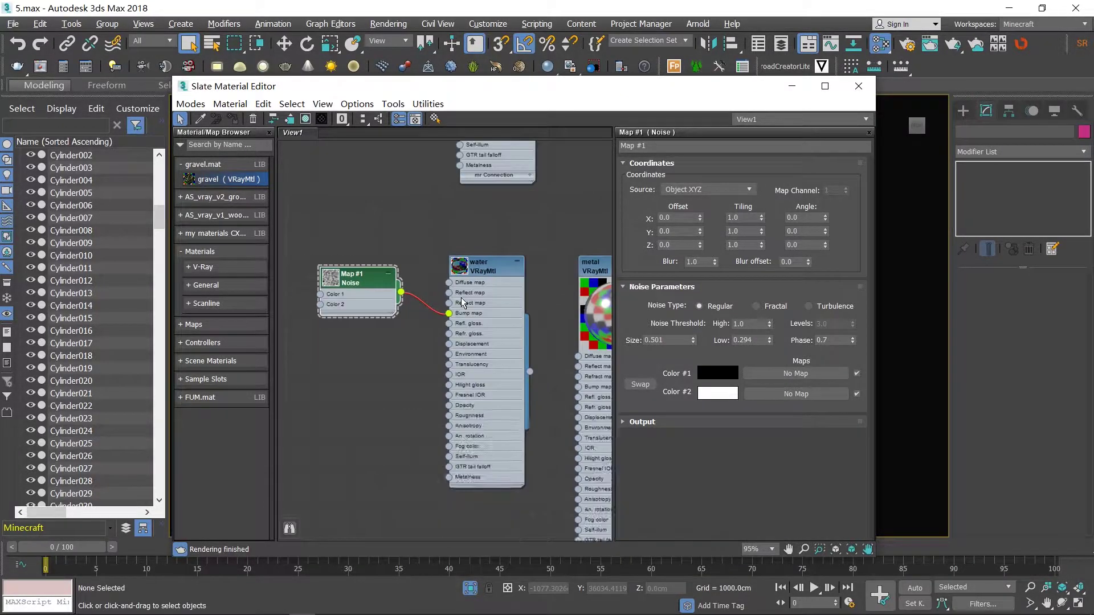
middle_drag(506, 262, 440, 240)
scroll(517, 279, up, 2)
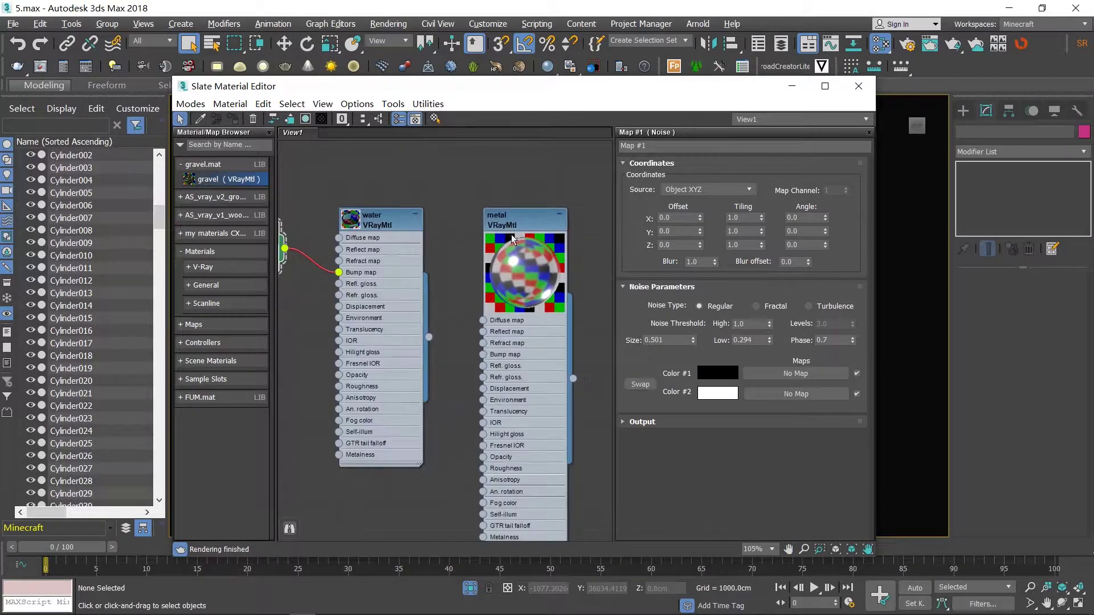
double_click(535, 198)
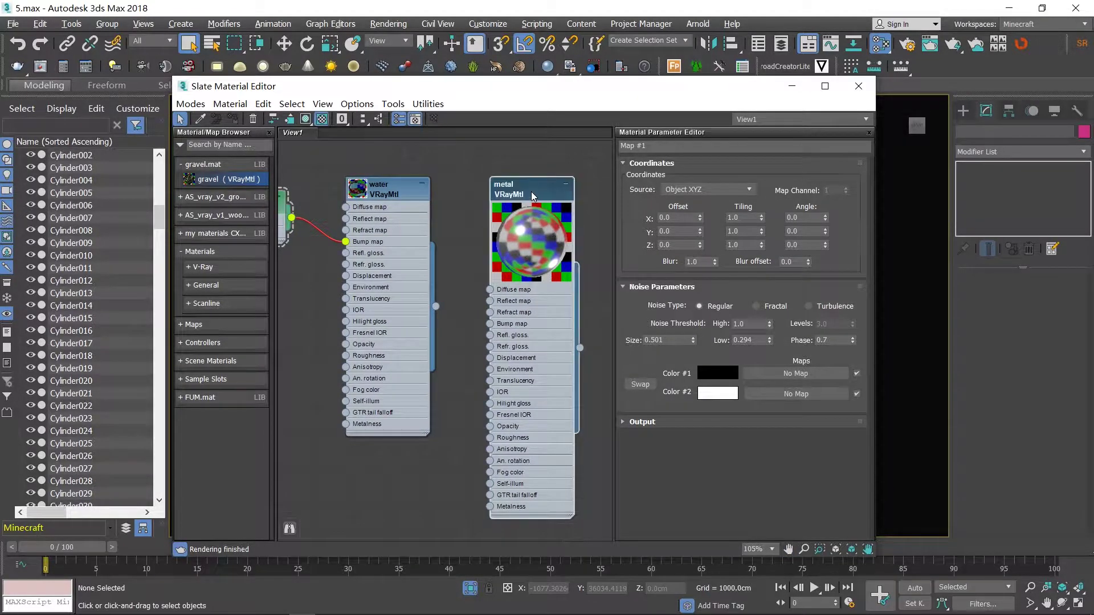
Add a new VRayMtl node beside the metal material and open its parameters at the BRDF settings.
right_click(537, 200)
mouse_move(590, 263)
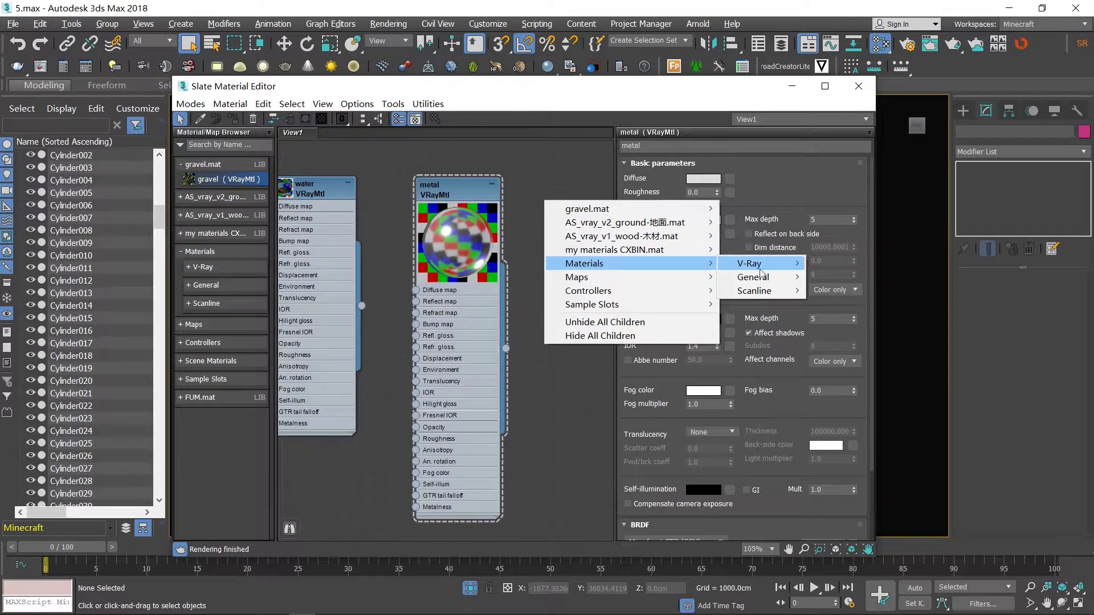
mouse_move(760, 267)
click(855, 434)
middle_drag(586, 302, 485, 283)
drag(453, 177, 494, 165)
double_click(482, 173)
scroll(741, 342, down, 2)
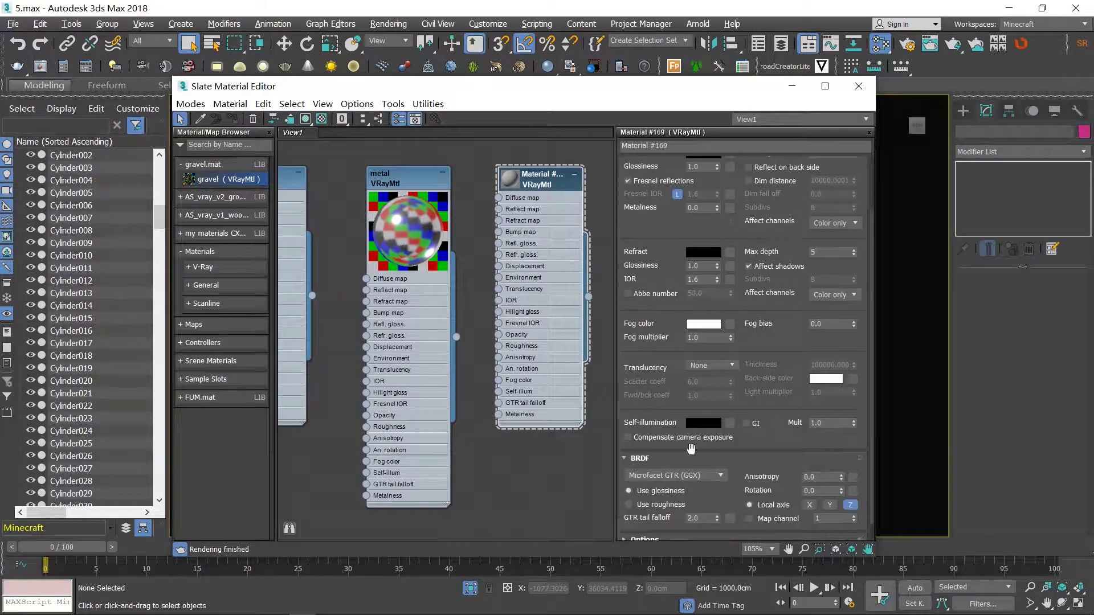
Examine the new material's BRDF type options and compare them with the BRDF types reference image in the photo viewer.
click(675, 475)
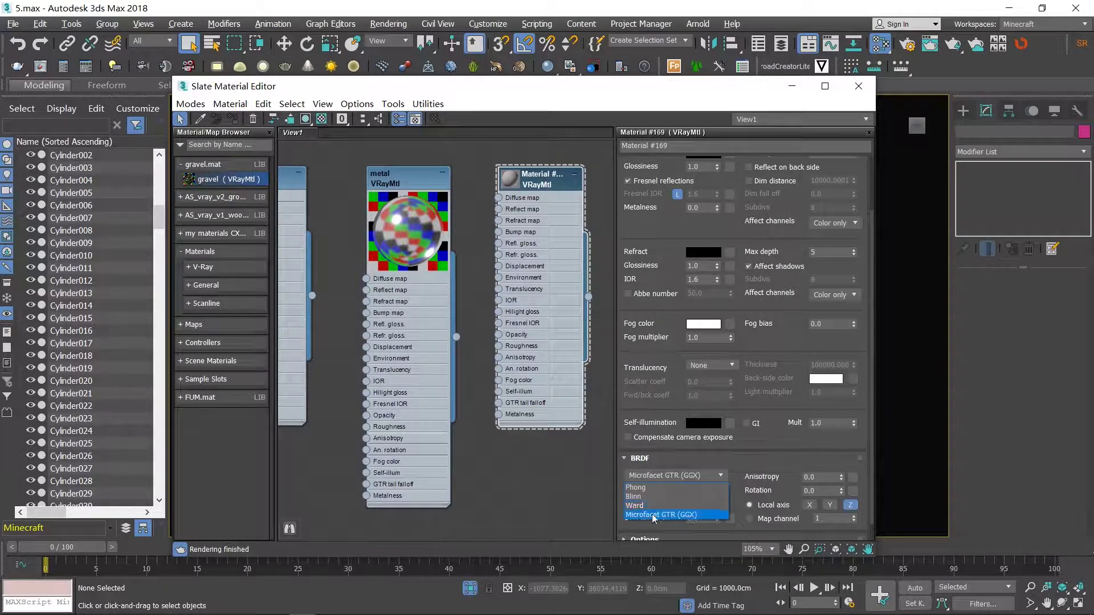
key(alt+Tab)
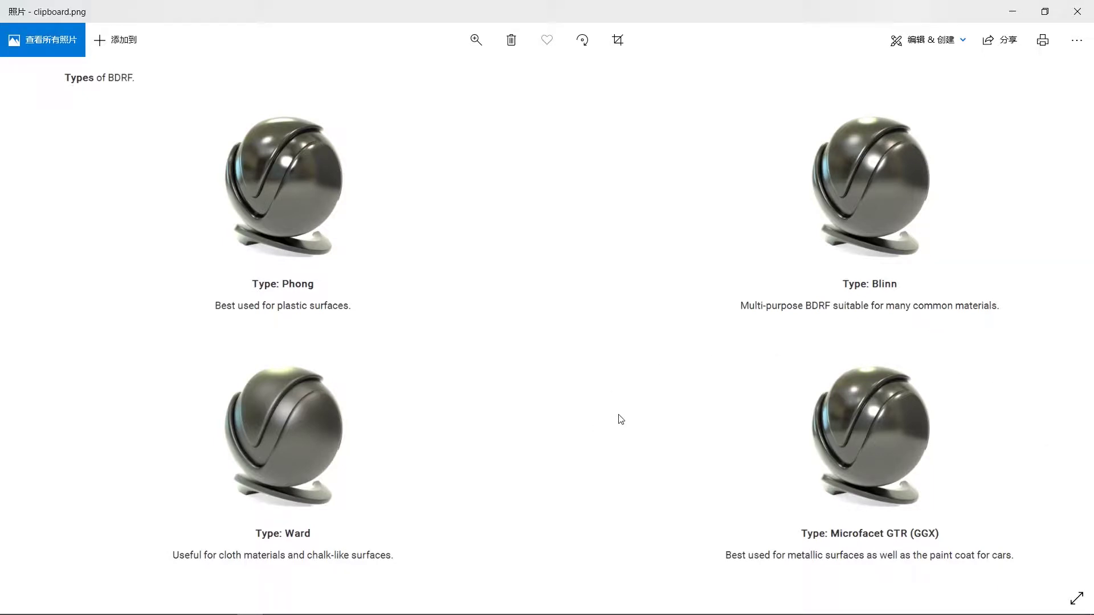
key(alt+Tab)
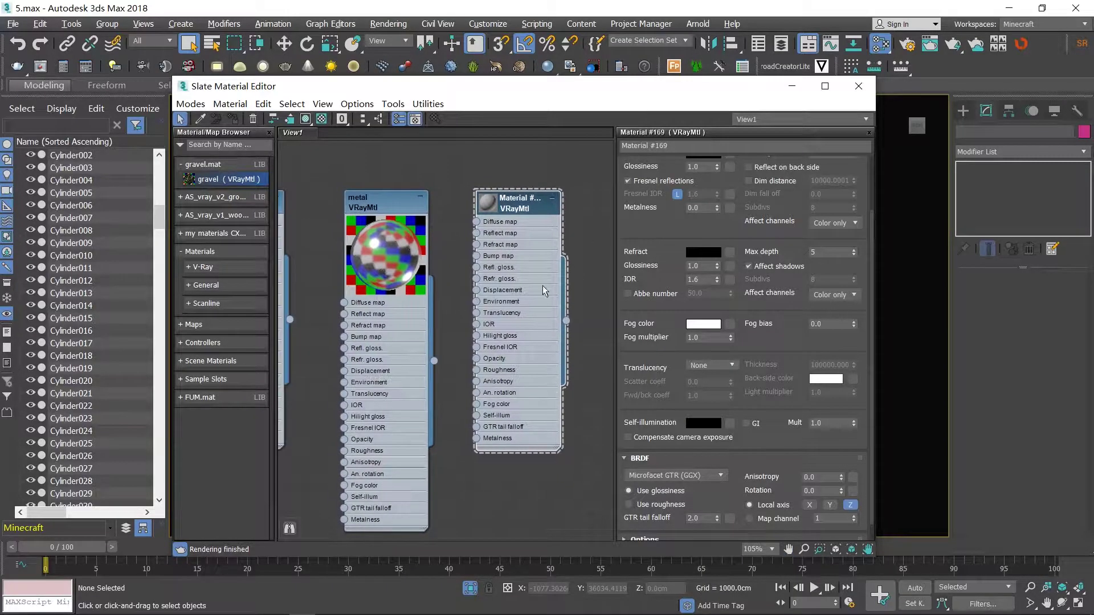
Delete the new VRayMtl node and reopen the metal material's basic parameters.
key(Delete)
double_click(393, 207)
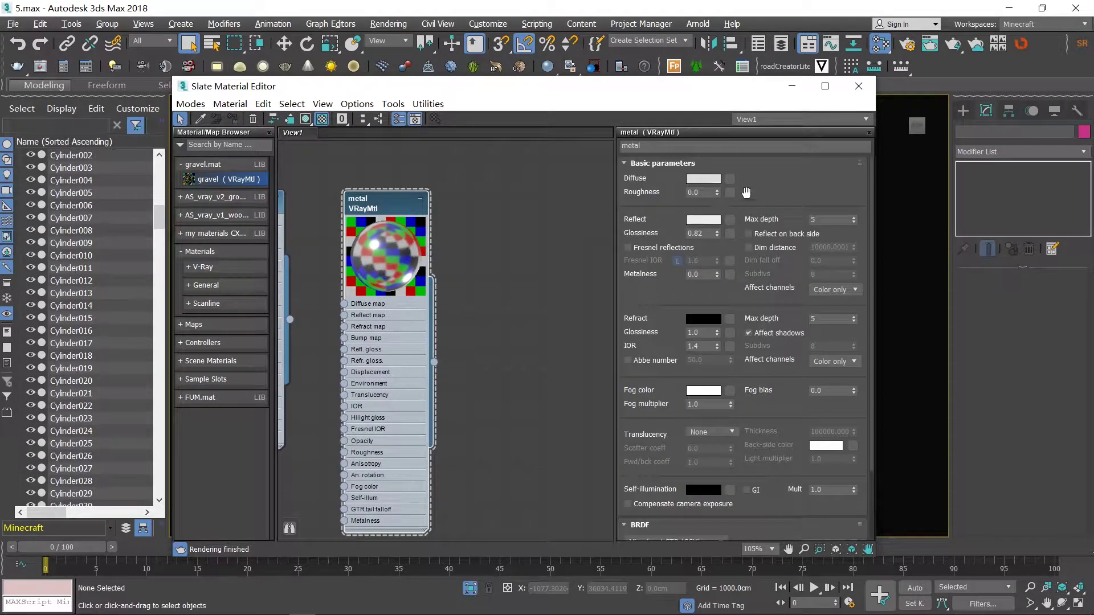